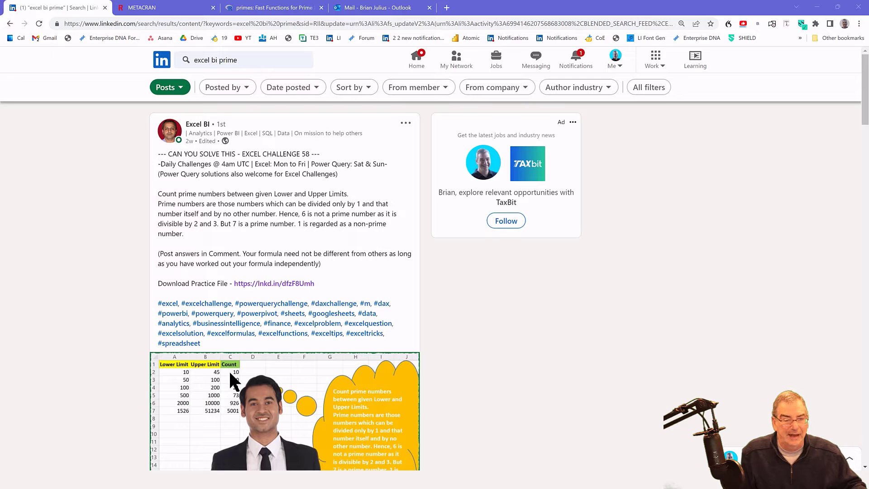
Step: Return to the Power Query Editor's Primes table and select both Lower Limit and Upper Limit columns
scroll(426, 267, down, 3)
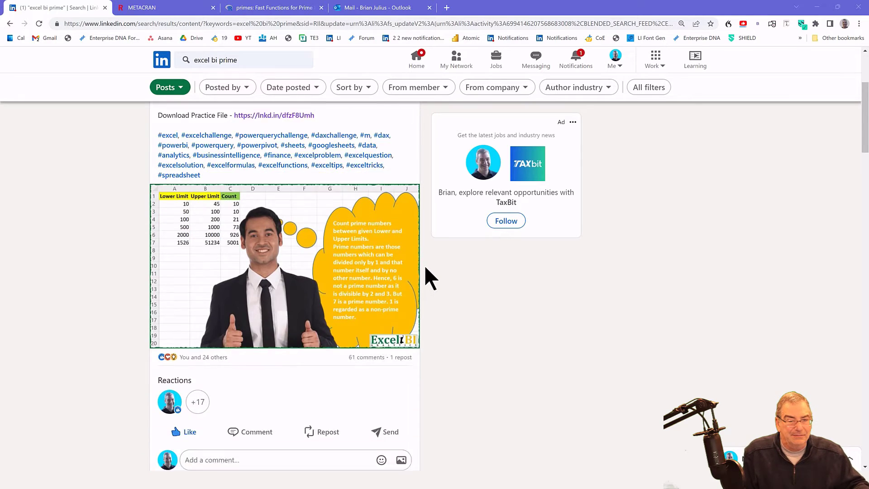
scroll(426, 267, down, 1)
scroll(425, 267, up, 3)
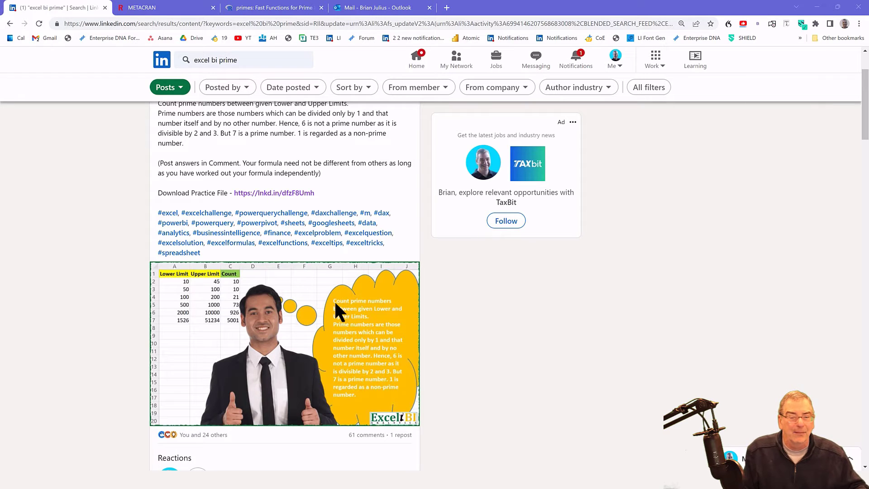
scroll(334, 299, down, 1)
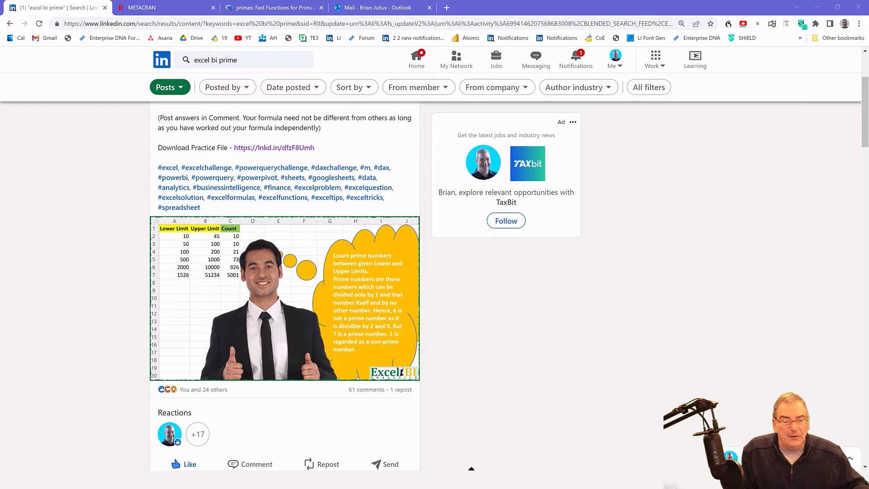
click(475, 468)
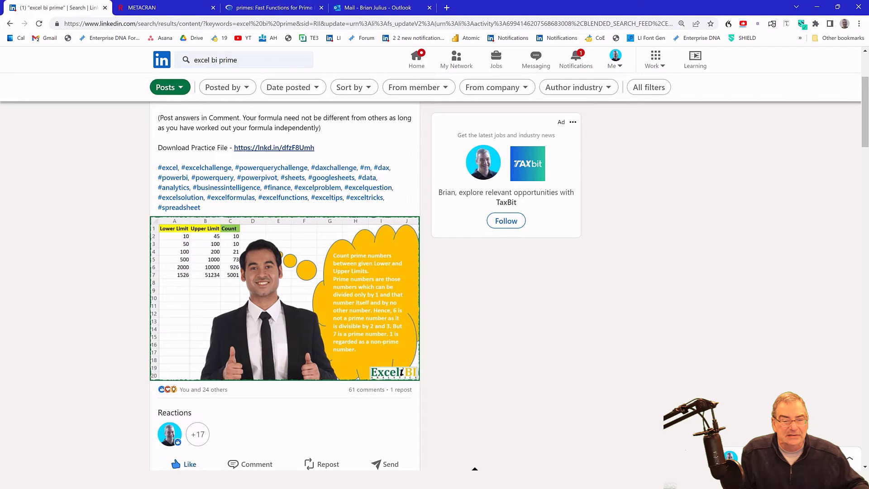
key(alt+Tab)
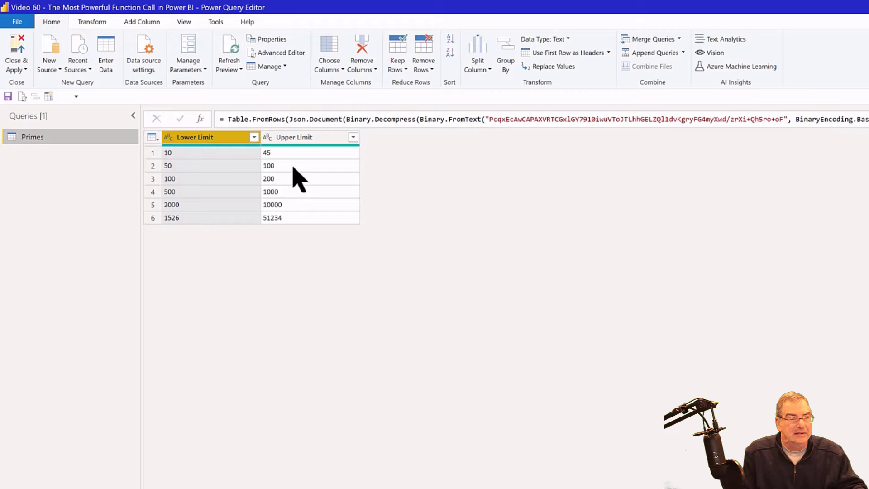
click(288, 141)
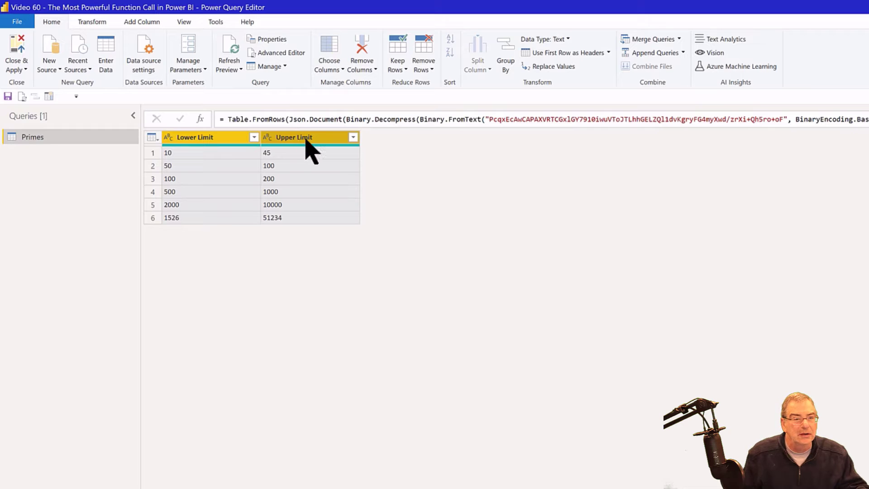
Step: Change the Lower Limit and Upper Limit columns to the Whole Number data type
right_click(306, 140)
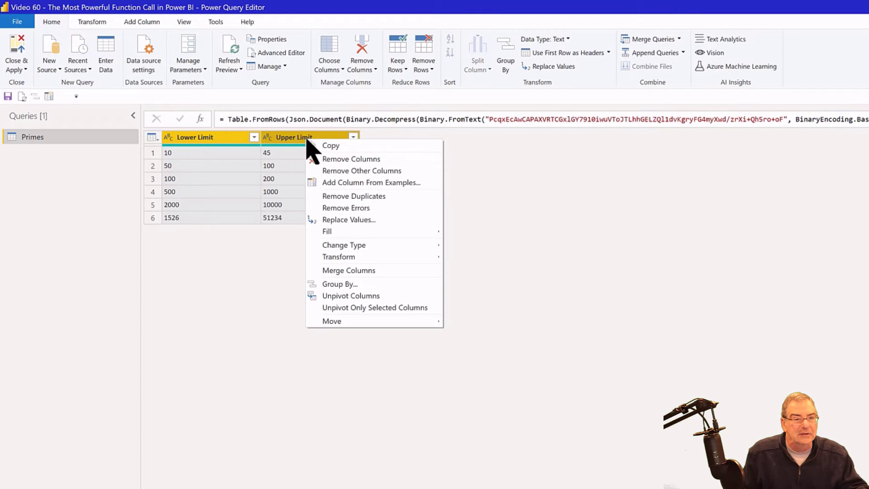
key(Down)
key(Down)
key(Down)
key(Down)
key(Down)
key(Down)
key(Down)
key(Down)
key(Down)
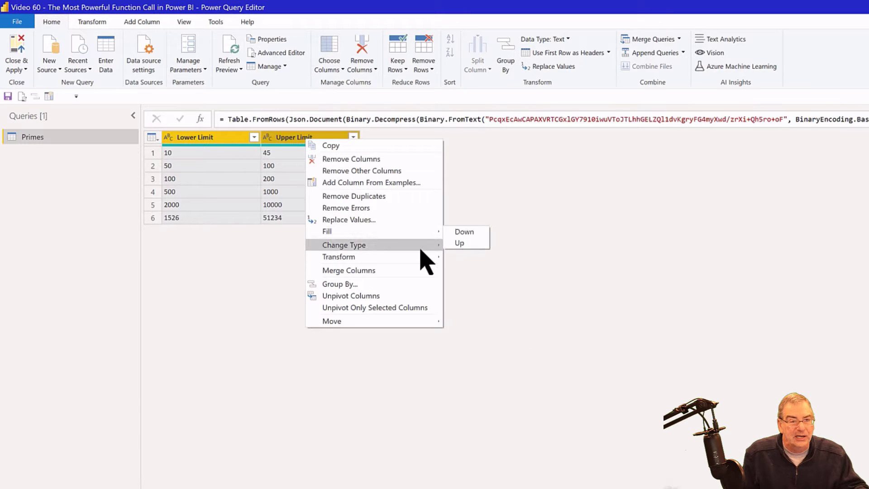
mouse_move(426, 260)
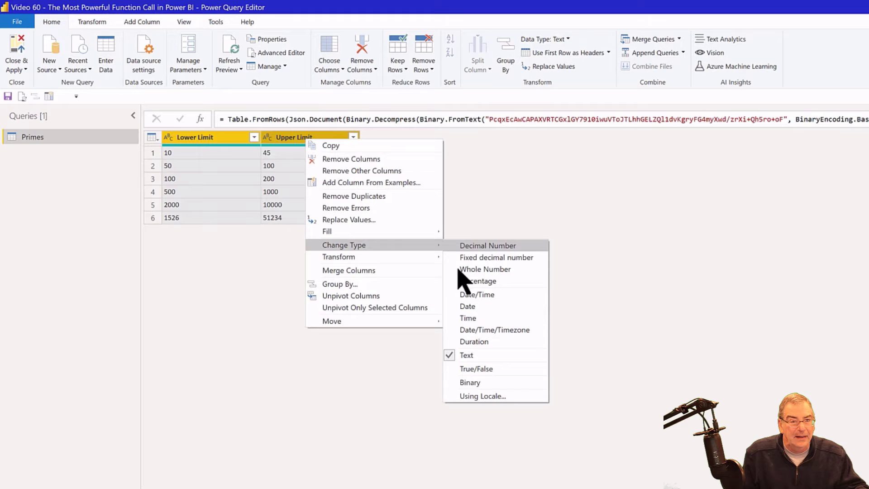
click(470, 269)
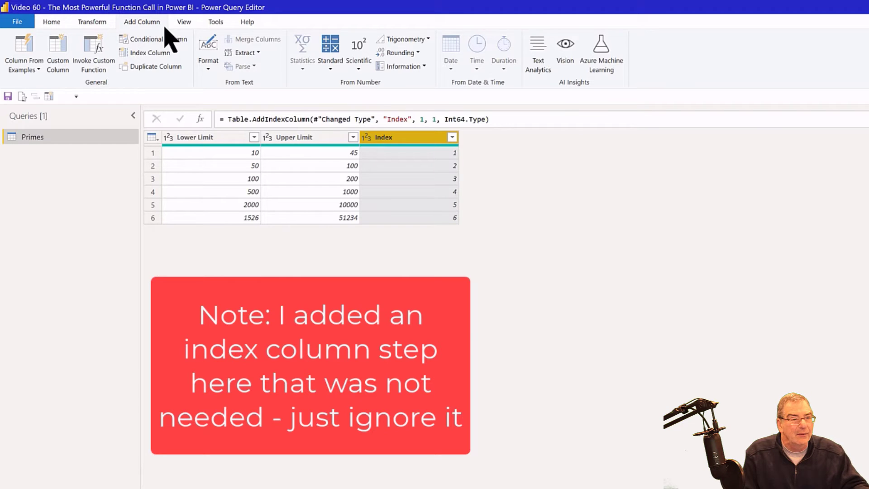
Step: Start a new custom column and name it Number
click(57, 46)
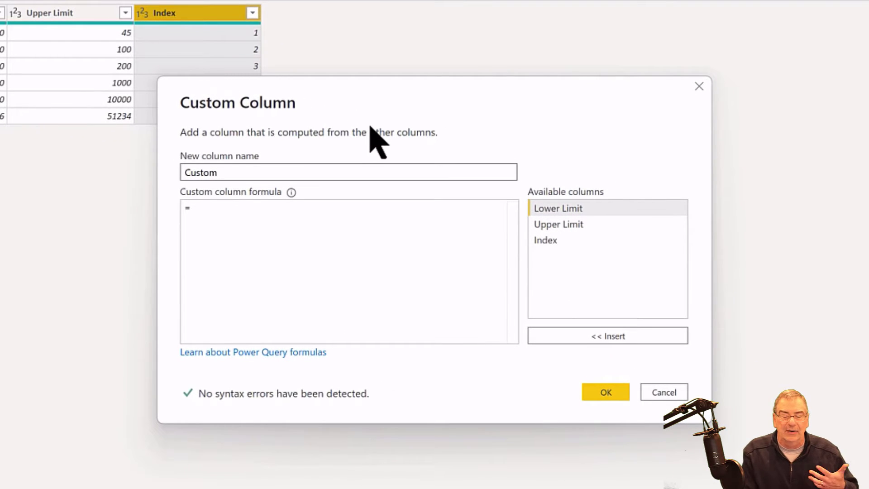
double_click(233, 173)
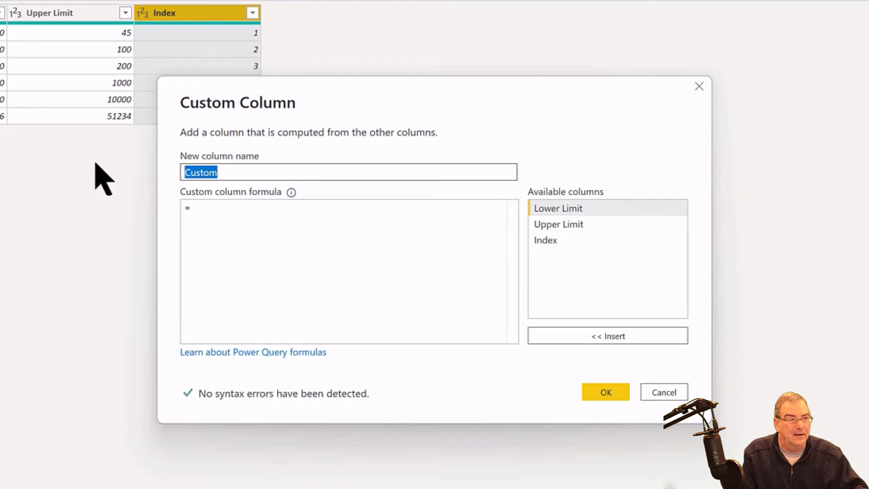
text(Number)
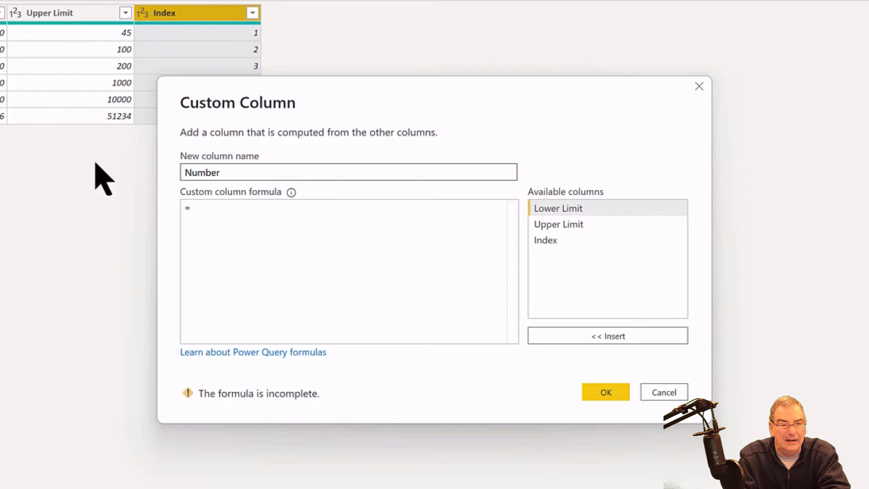
key(Tab)
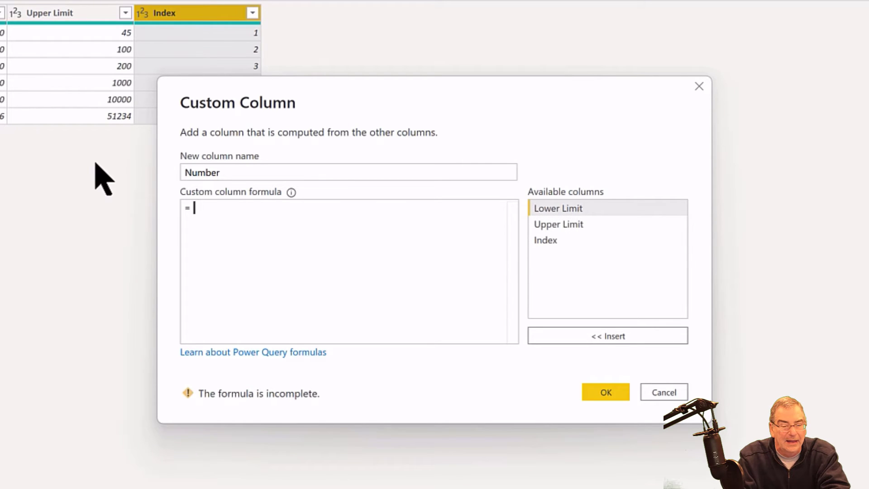
Step: Enter the formula List.Numbers([Lower Limit], [Upper Limit] - [Lower Limit] + 1)
text(Listnum)
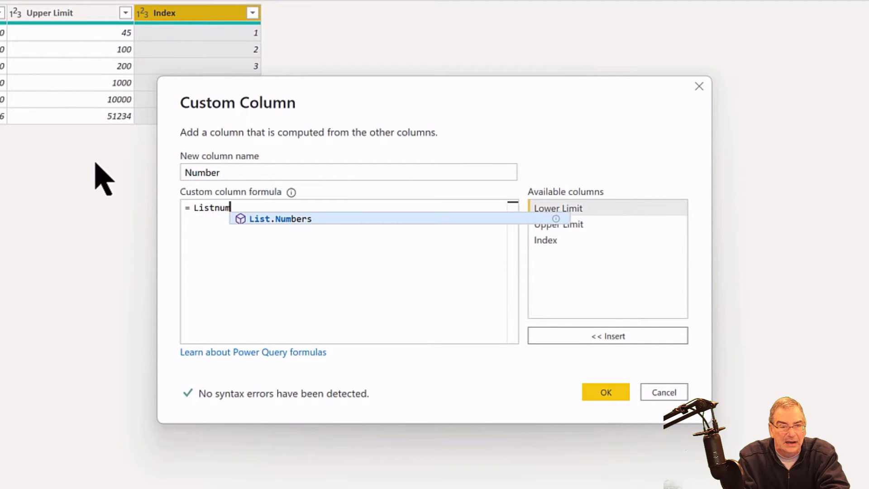
key(Tab)
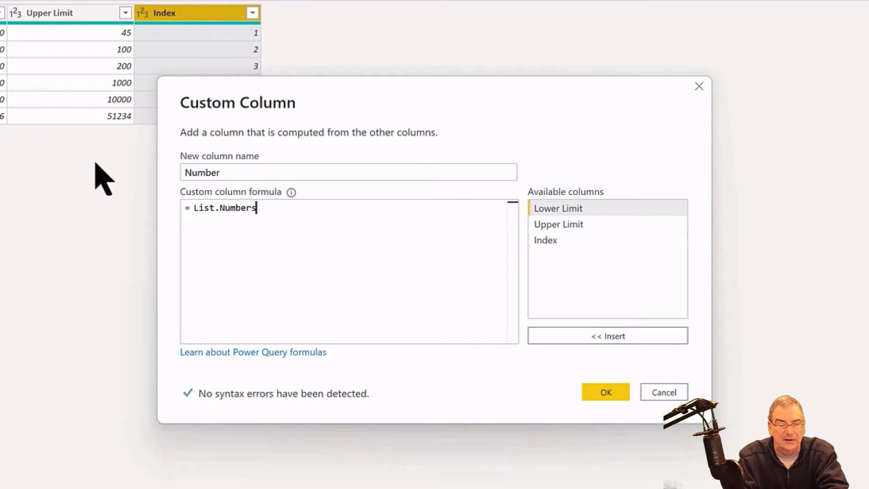
text(()
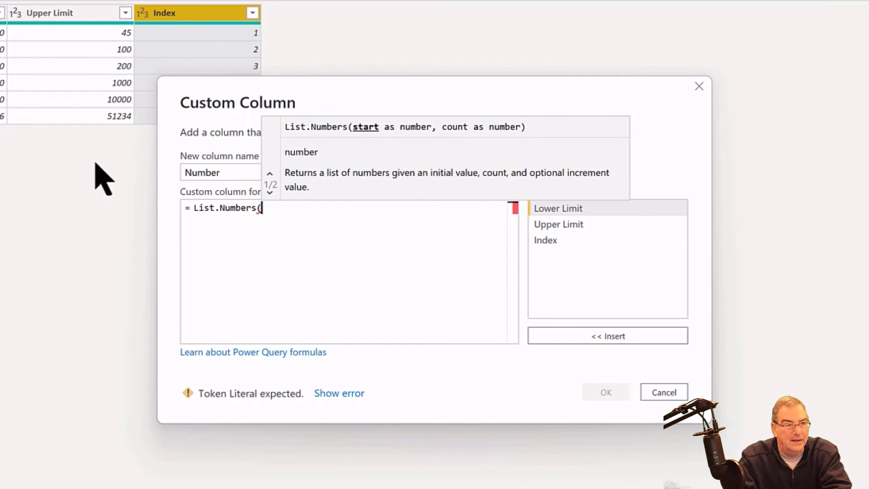
text([l)
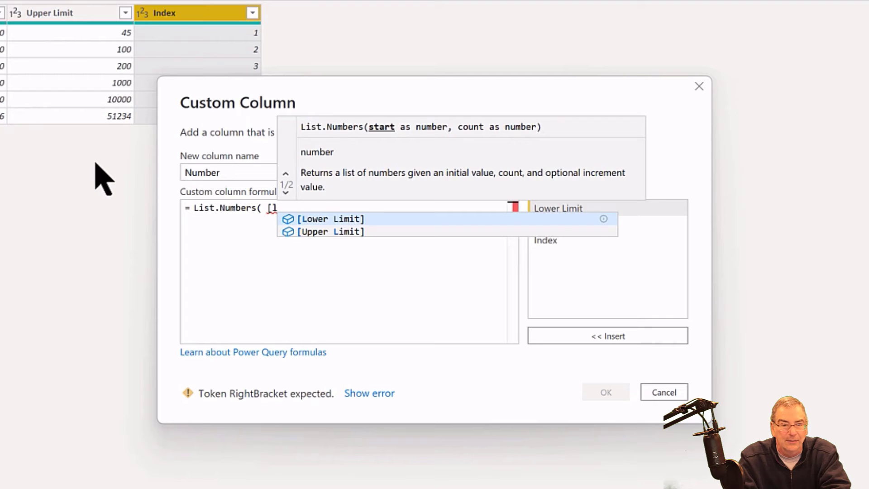
key(Tab)
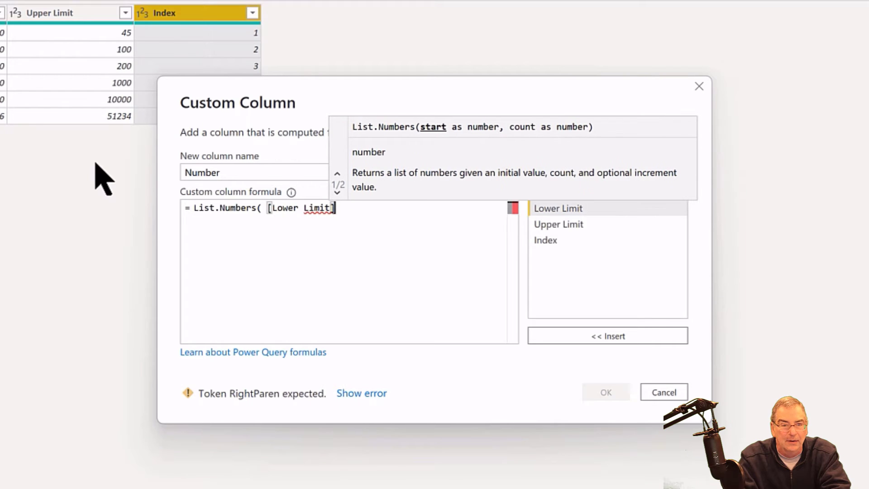
text(,)
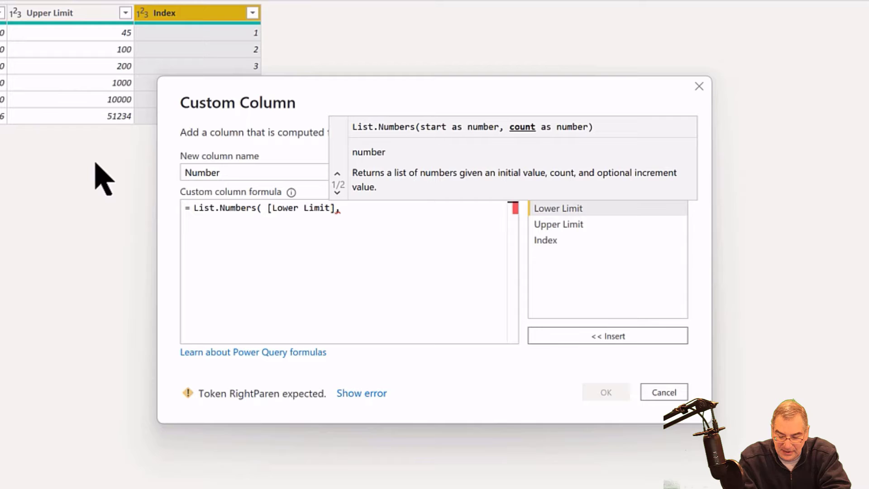
text( [)
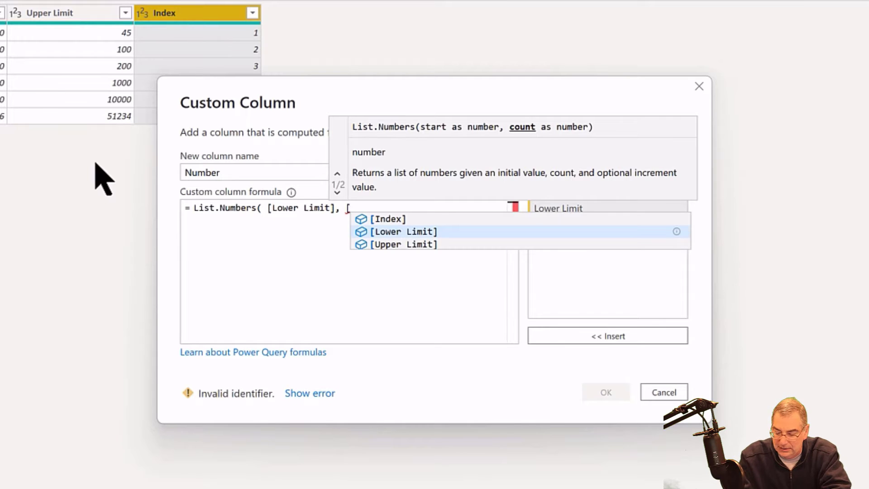
key(Down)
key(Tab)
text(- )
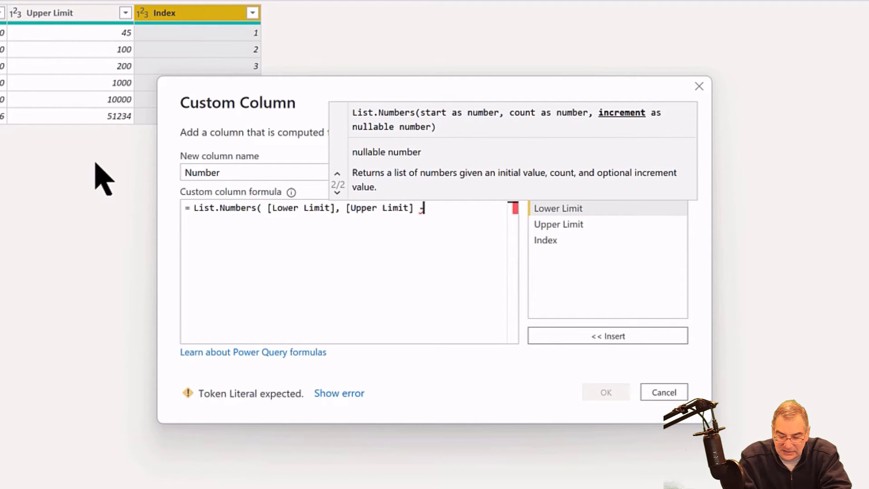
text([lo)
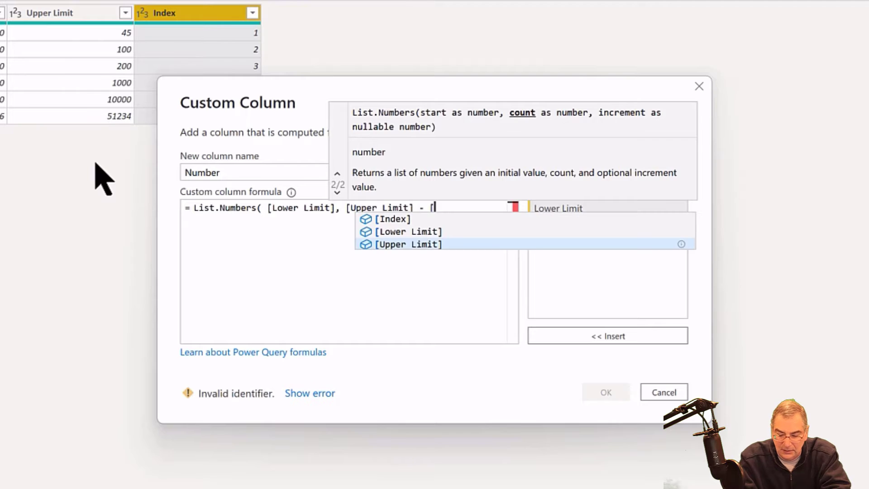
key(Tab)
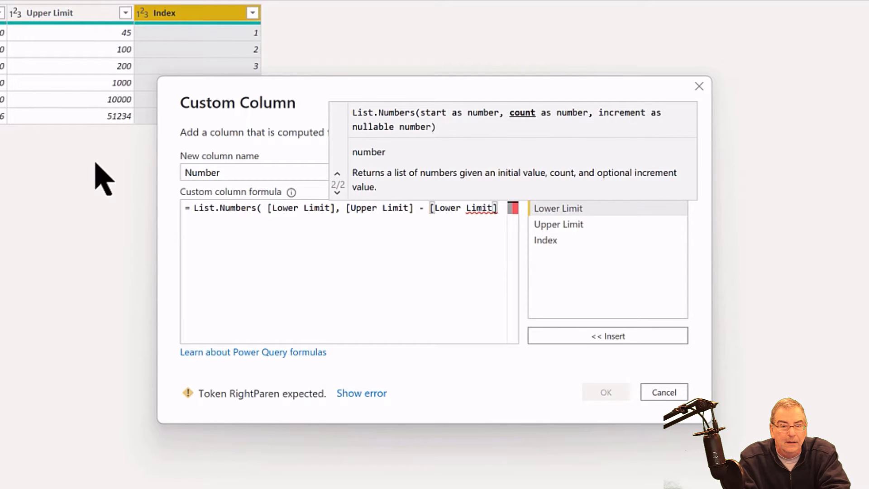
text(+ 1)
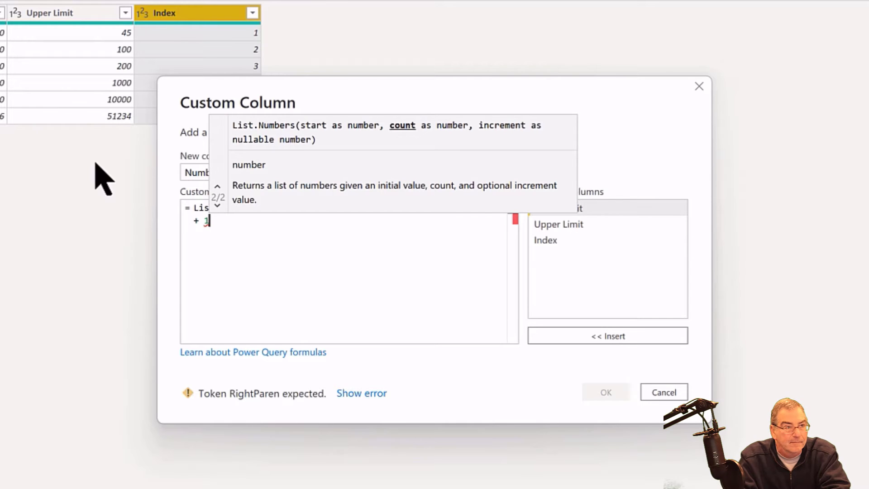
text())
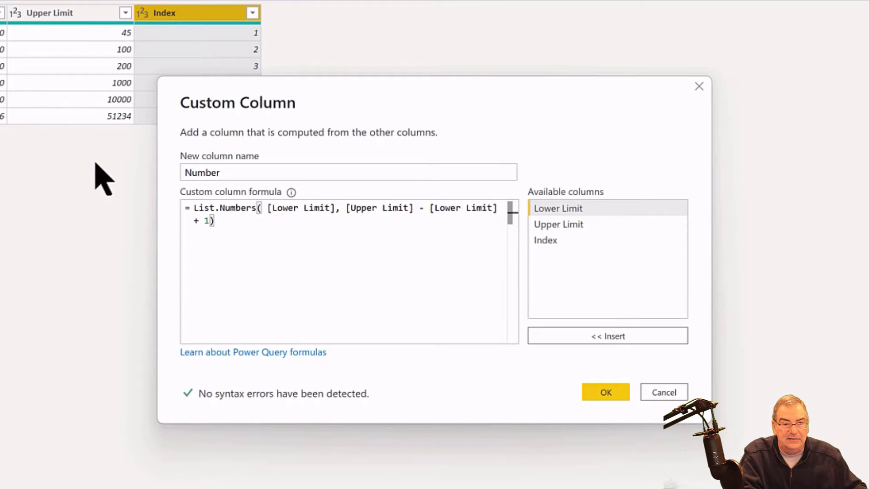
Step: Add the Number column and check row 1's list of consecutive integers from Lower to Upper Limit
click(628, 393)
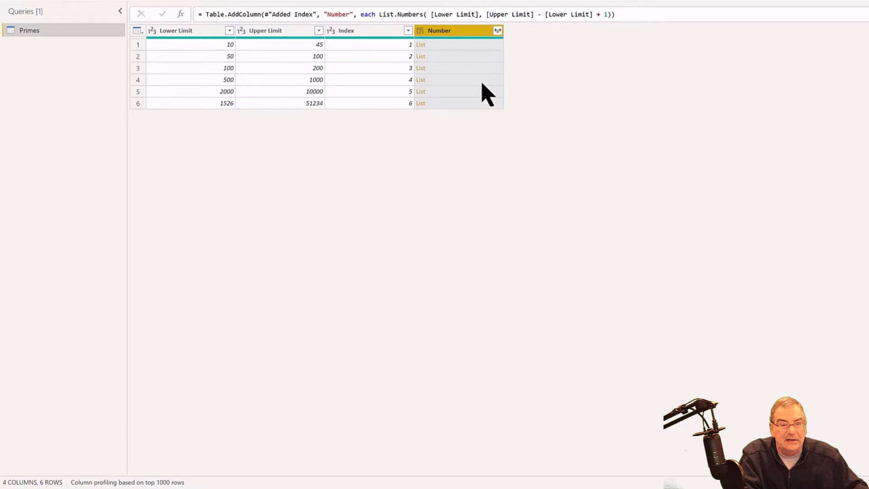
click(446, 44)
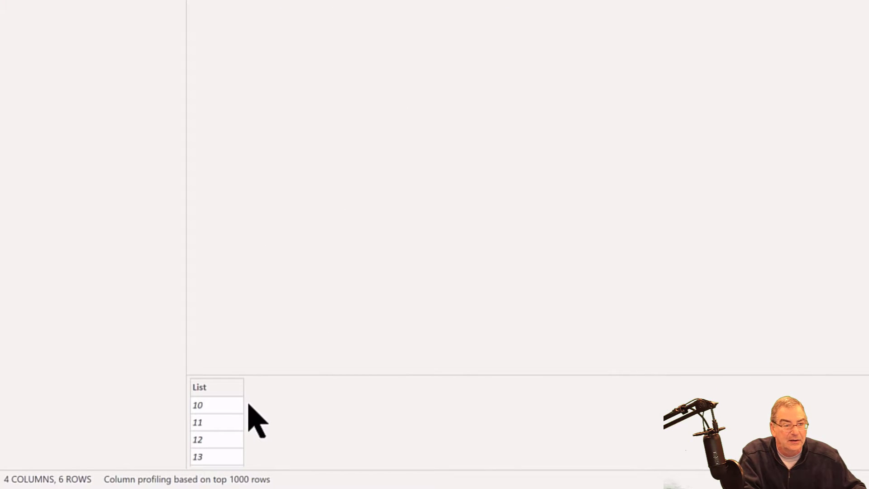
scroll(248, 404, down, 4)
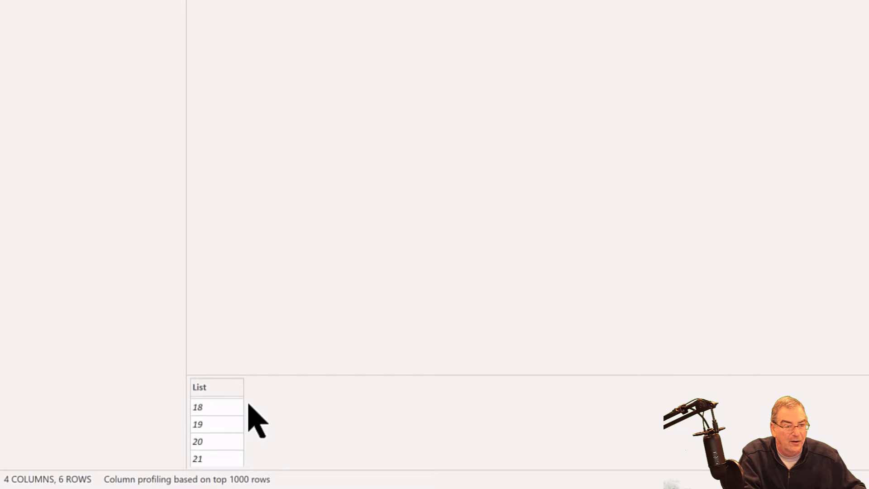
scroll(248, 404, down, 4)
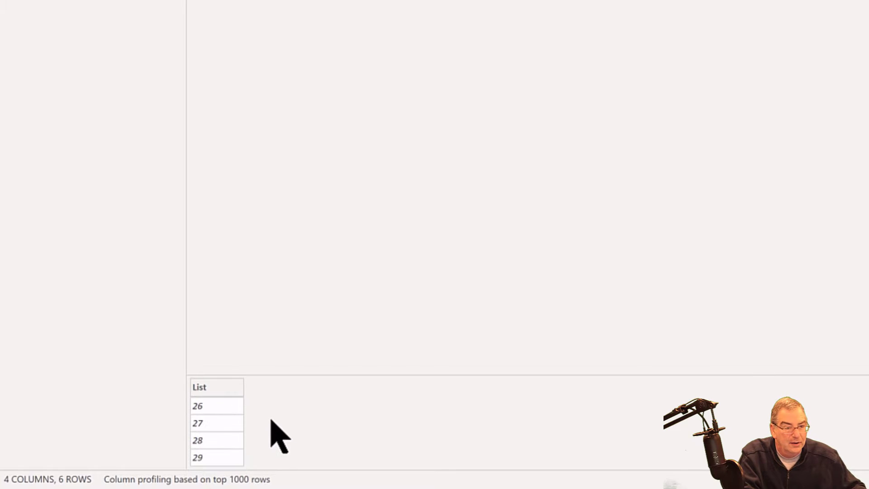
scroll(272, 421, up, 4)
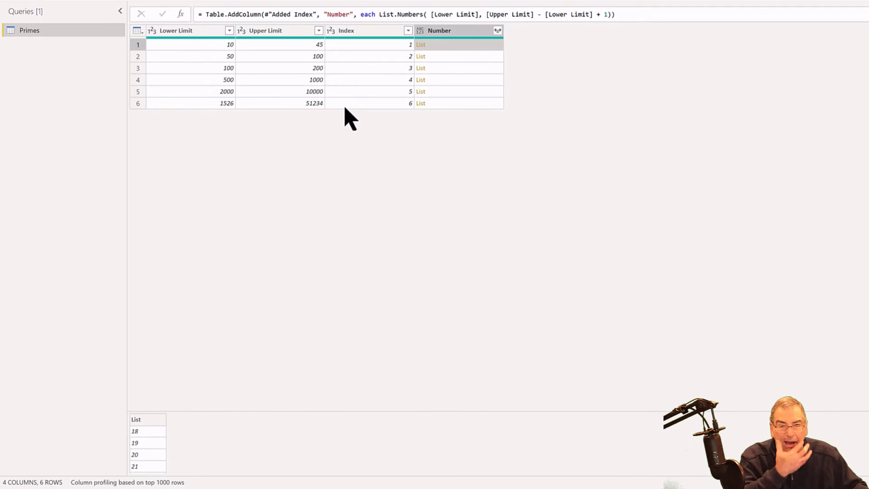
click(423, 32)
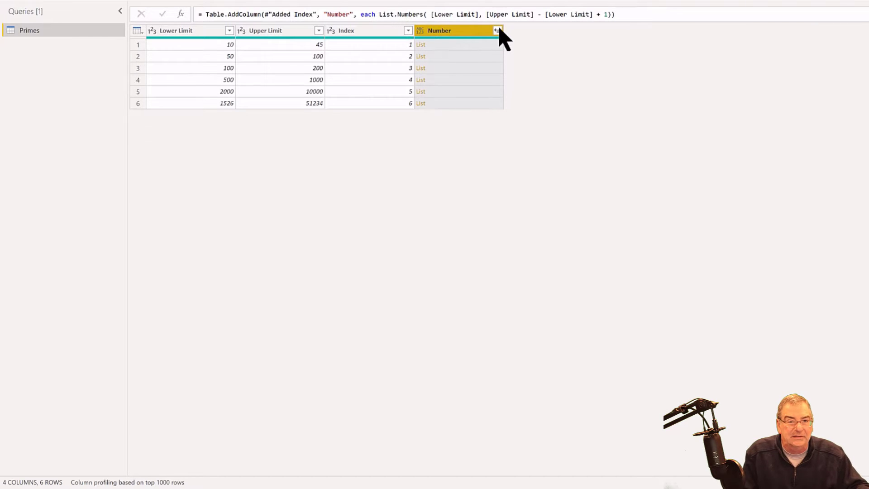
Step: Expand the Number lists into separate rows typed as Whole Number, then return to the browser
click(497, 31)
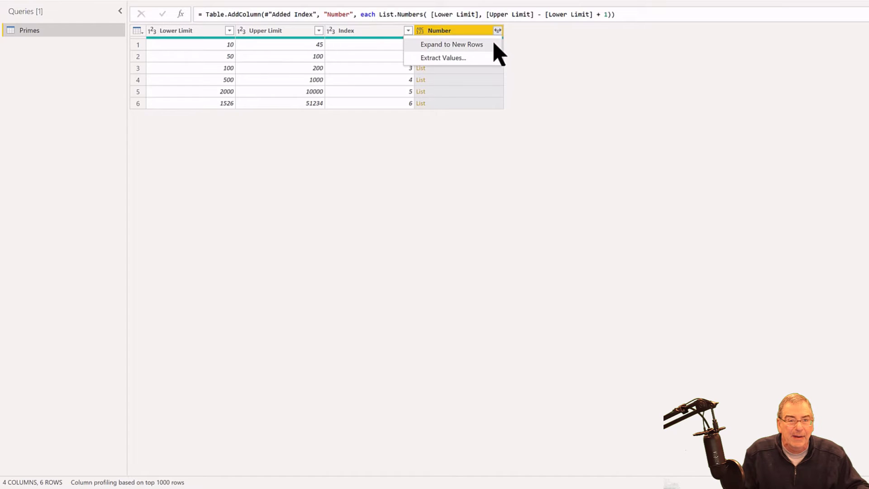
click(494, 44)
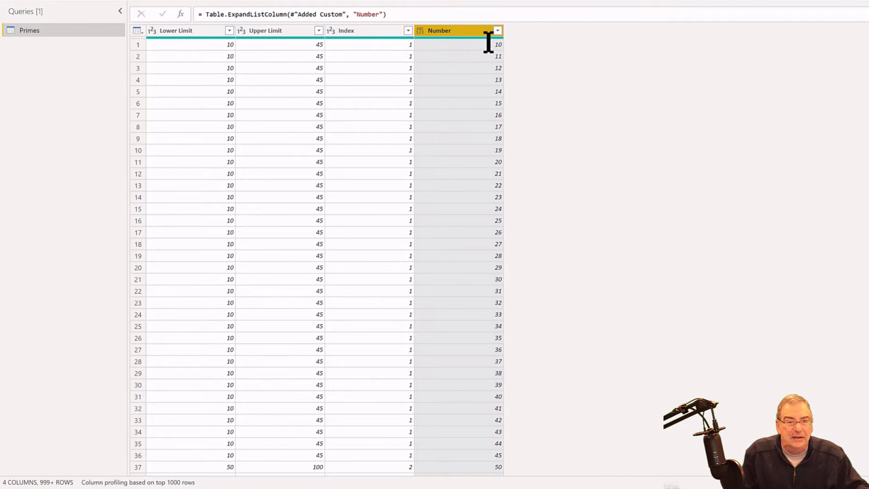
click(420, 31)
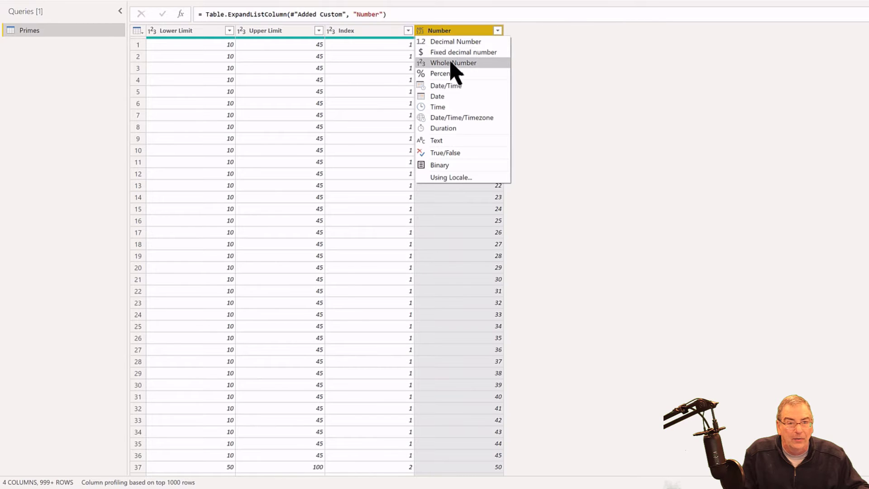
click(455, 63)
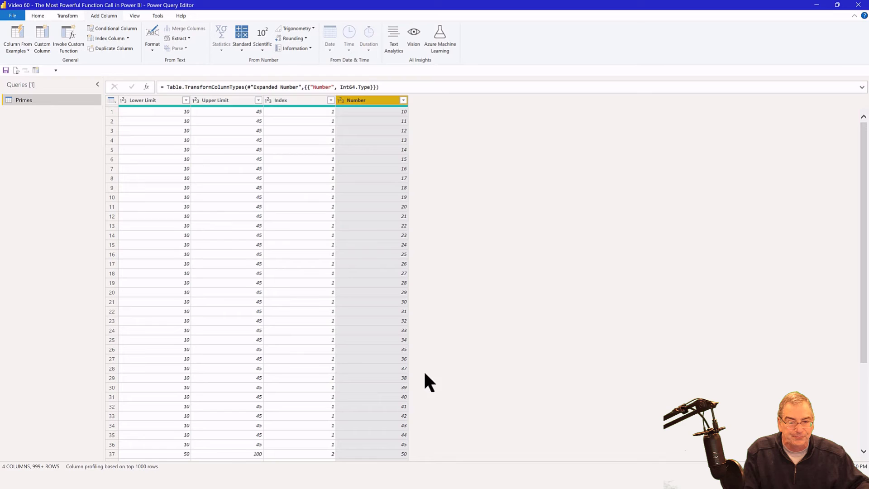
key(alt+Tab)
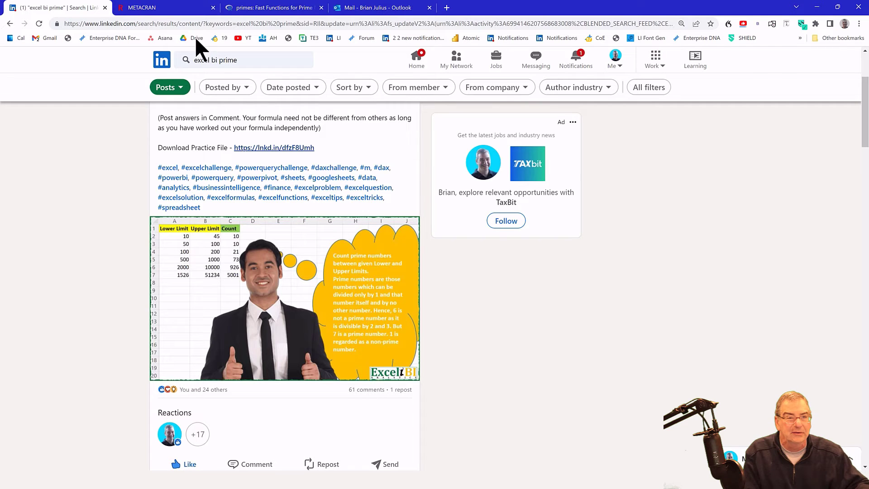
Step: Search METACRAN for 'prime' and browse the 17 matching R packages, led by primes
click(174, 8)
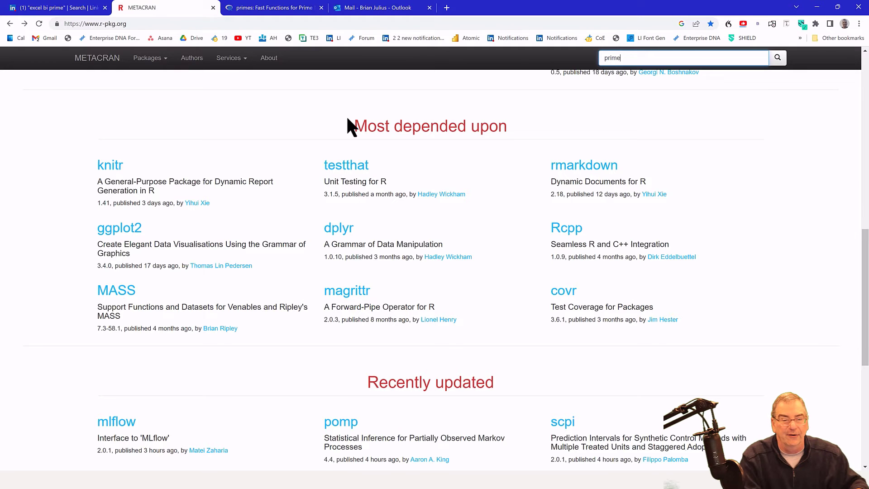
scroll(346, 115, up, 10)
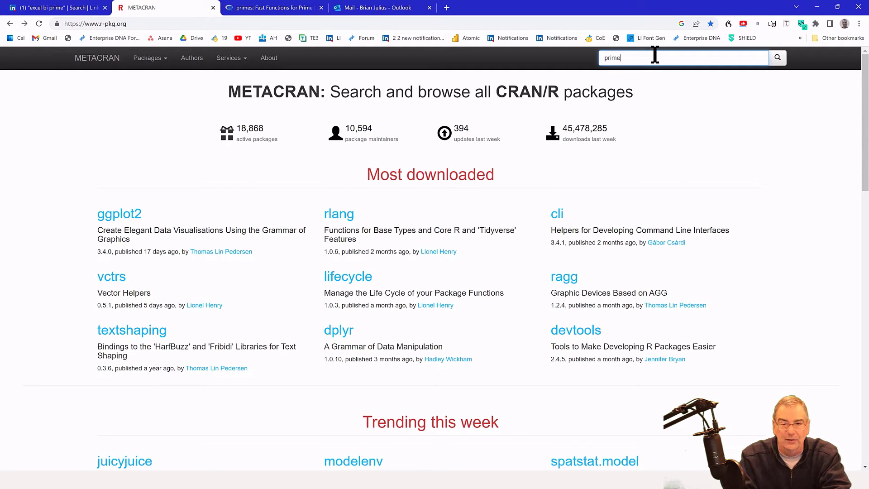
key(Return)
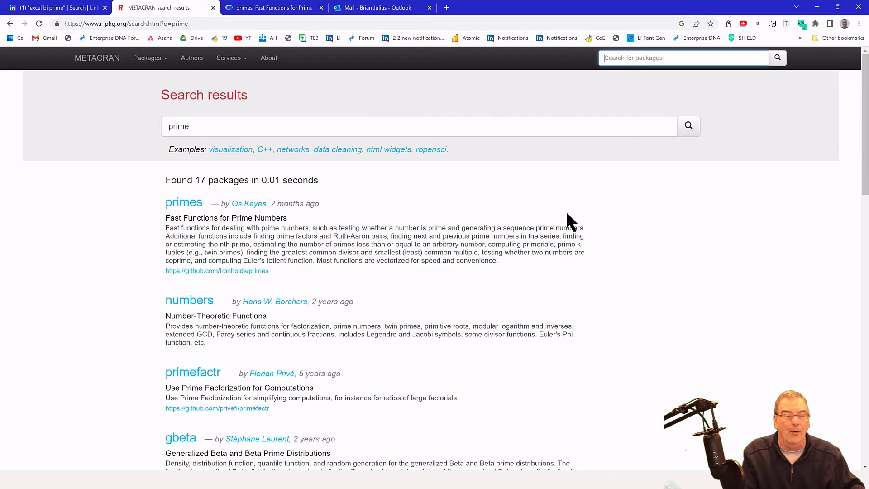
scroll(613, 204, down, 4)
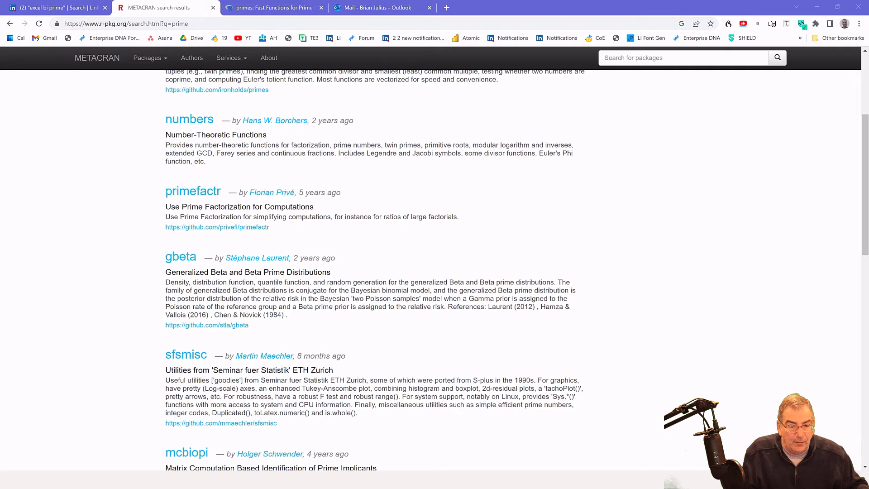
Step: Back in Power Query Editor, open Run R script and start a new line after the default comment
mouse_move(333, 466)
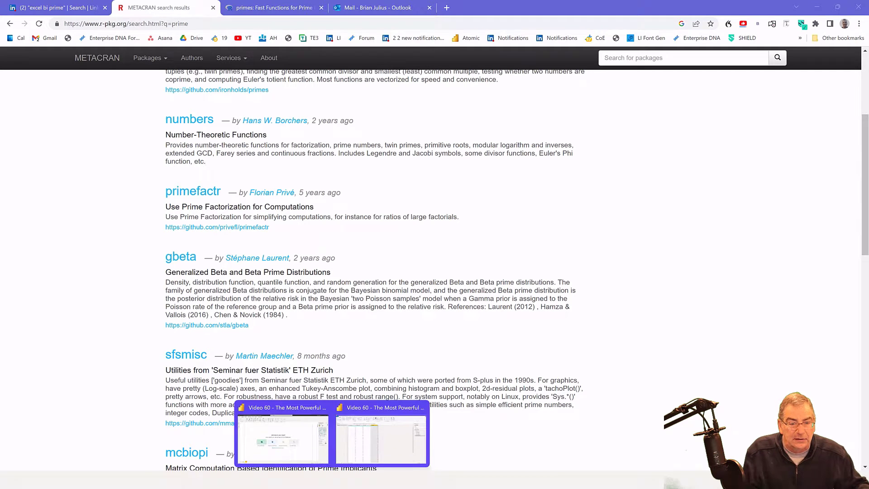
click(276, 432)
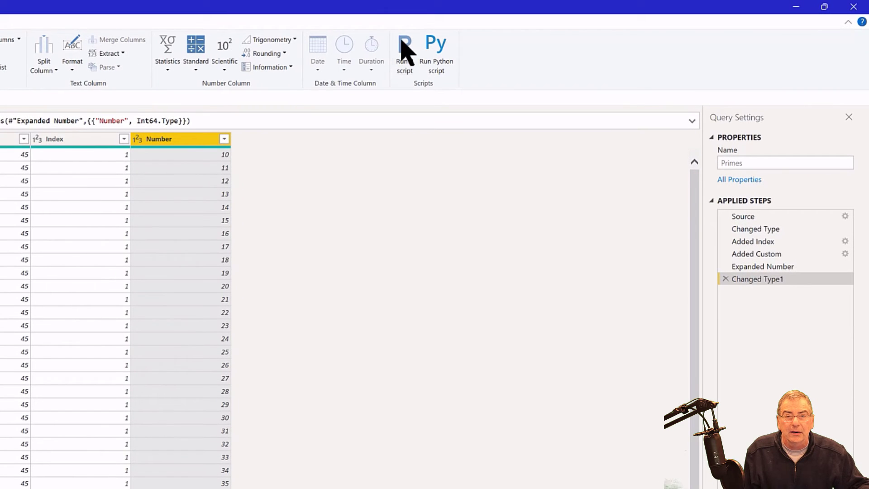
click(409, 57)
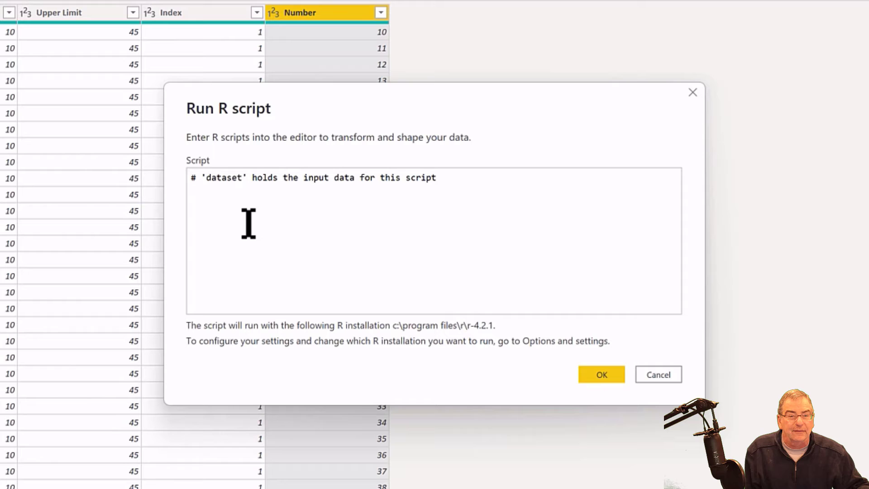
click(248, 223)
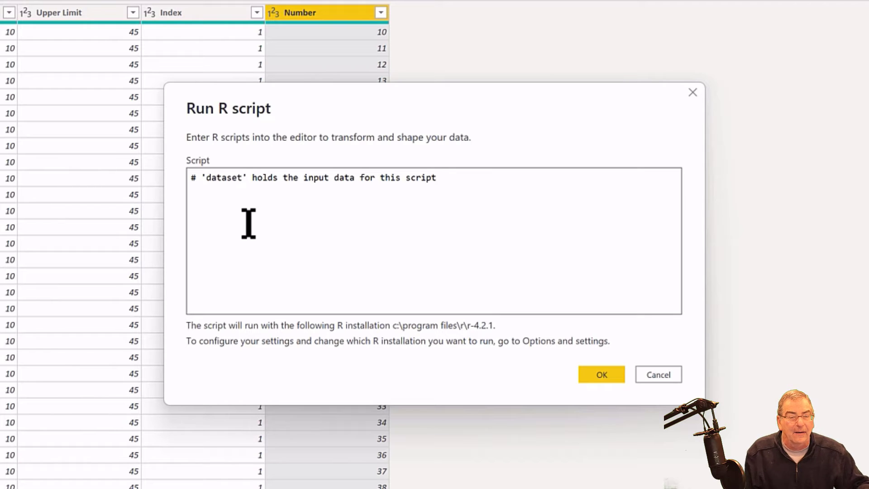
click(189, 183)
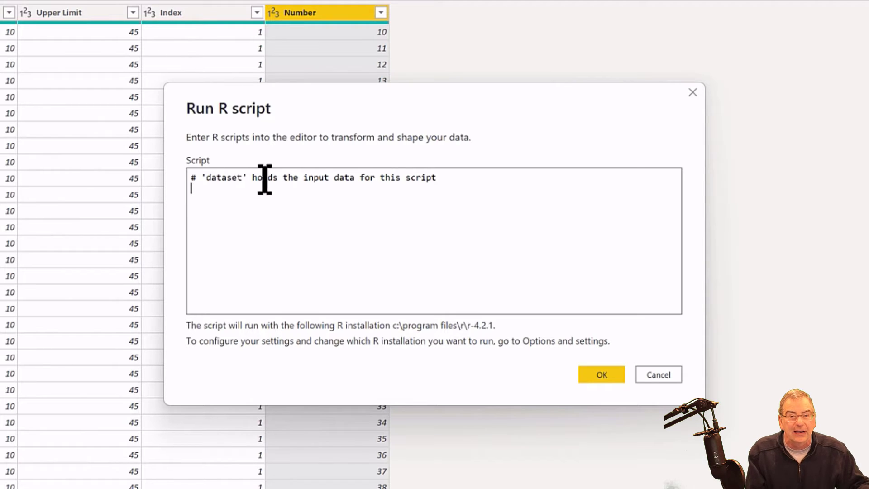
click(443, 172)
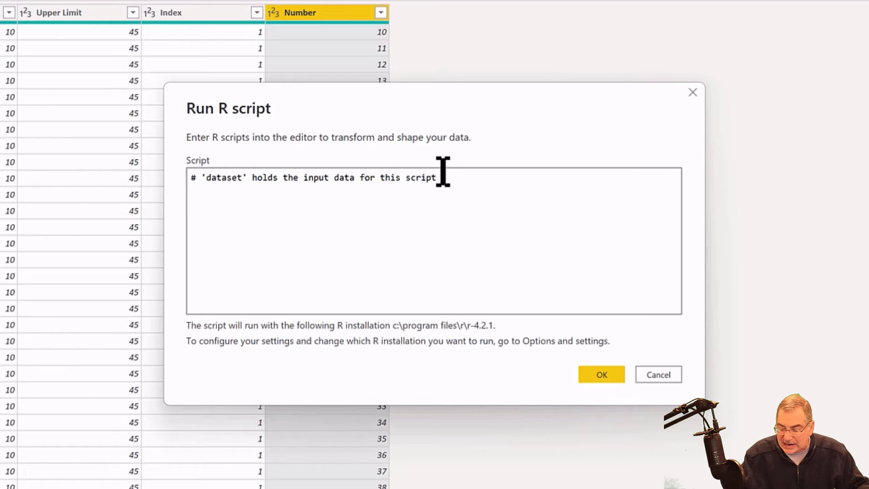
key(Return)
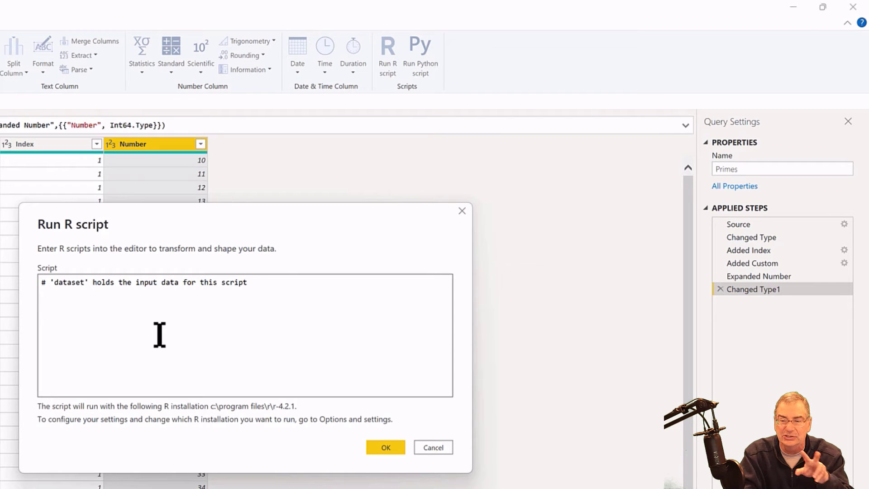
Step: Write library(primes) and a second line df <- dataset in the R script
text(librar)
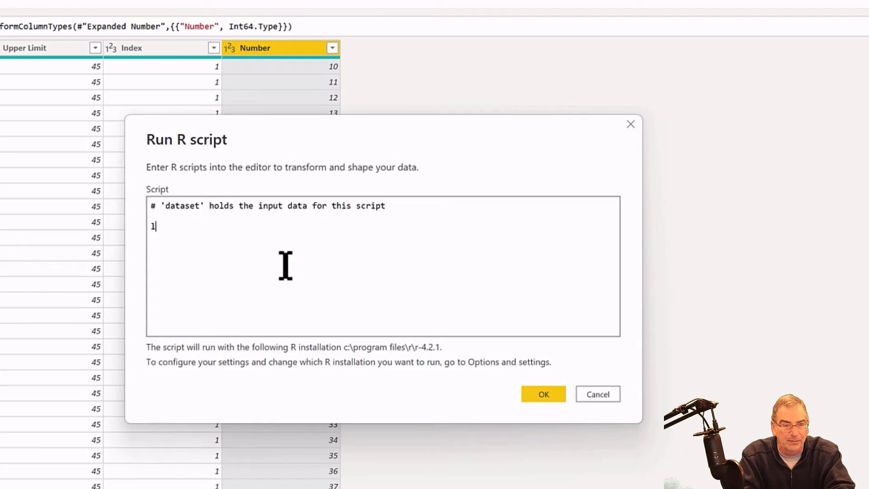
text(y()
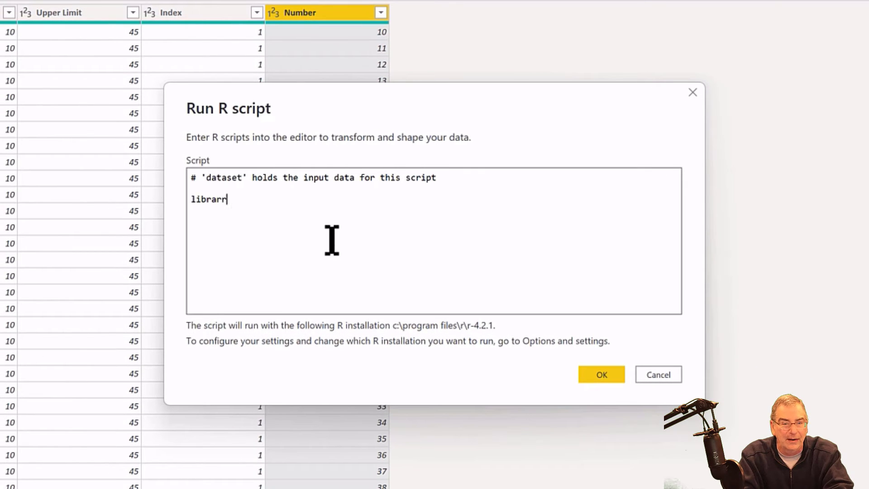
key(BackSpace)
key(BackSpace)
key(BackSpace)
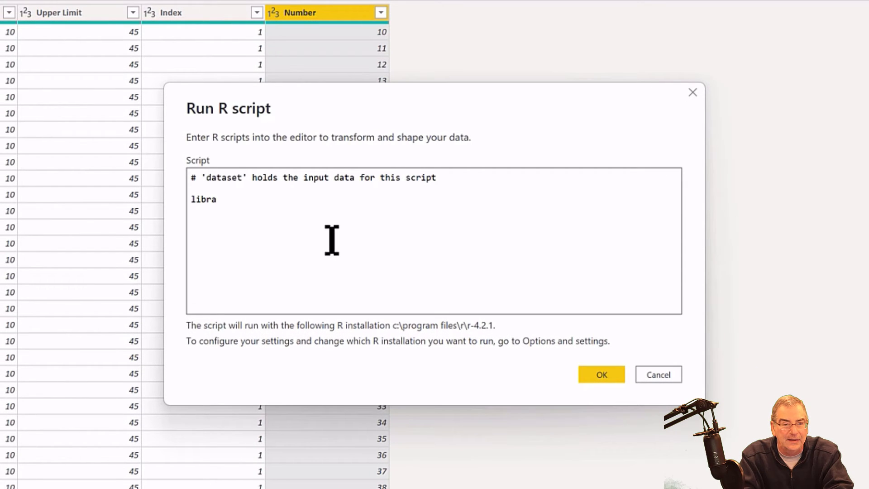
text(ry()
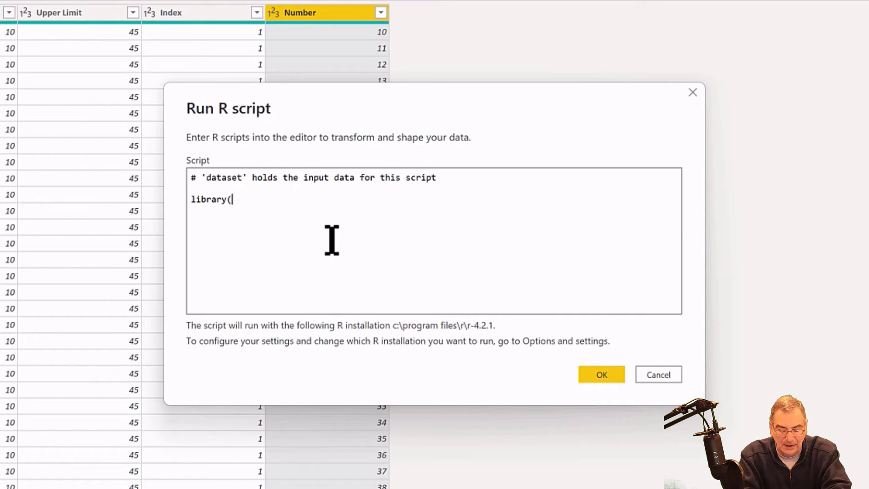
text(prima)
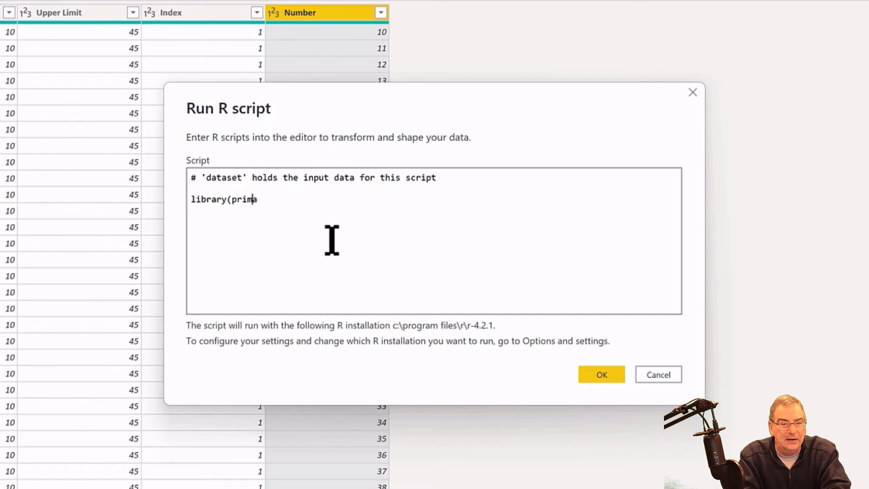
text(r)
key(BackSpace)
key(BackSpace)
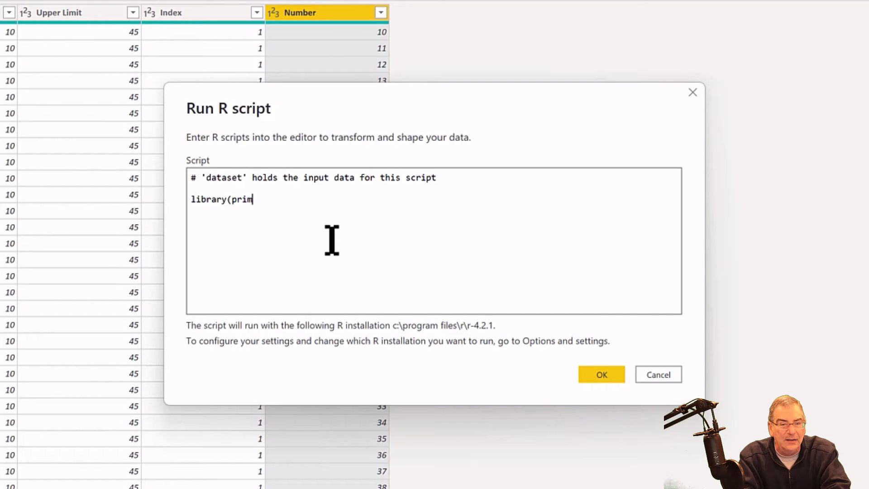
text(e)
key(BackSpace)
text(es)
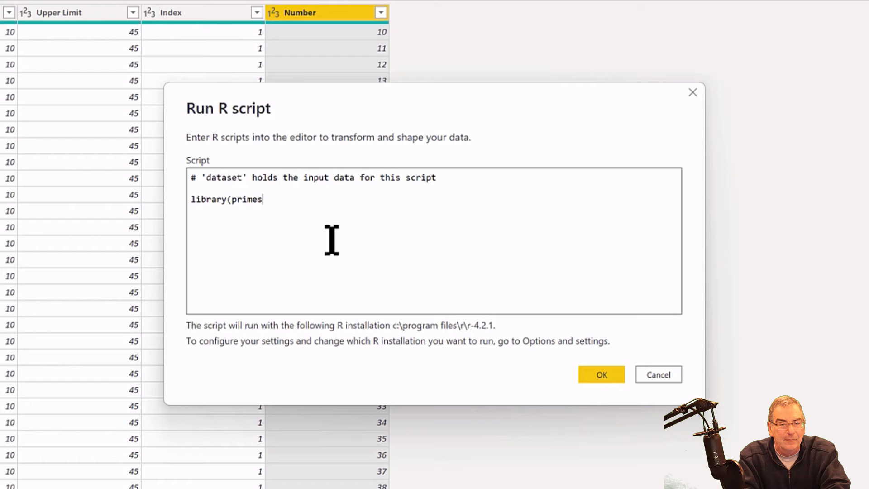
text())
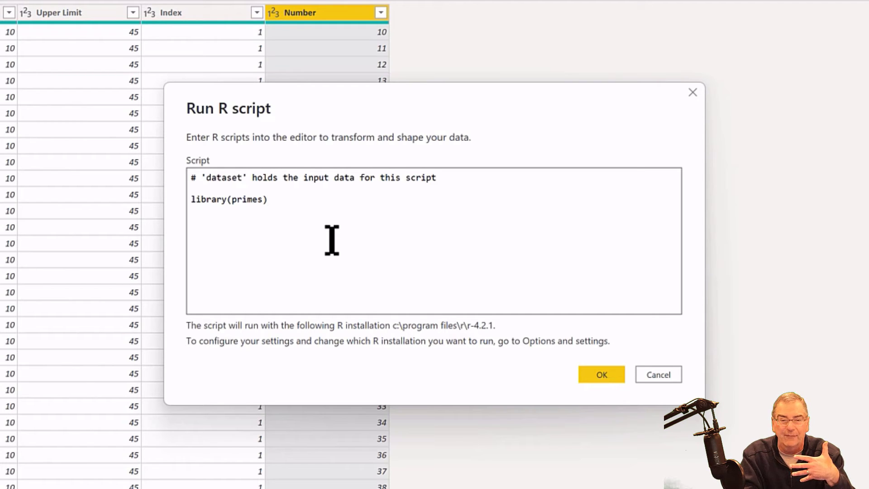
key(Return)
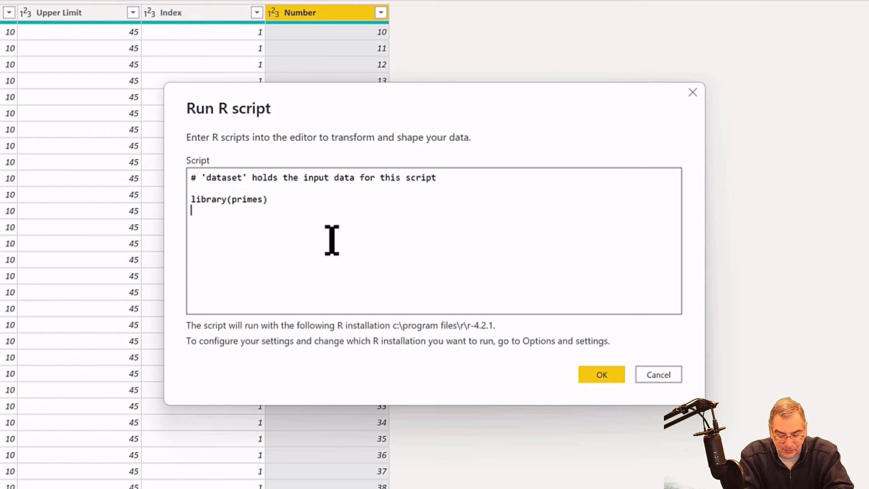
text(df)
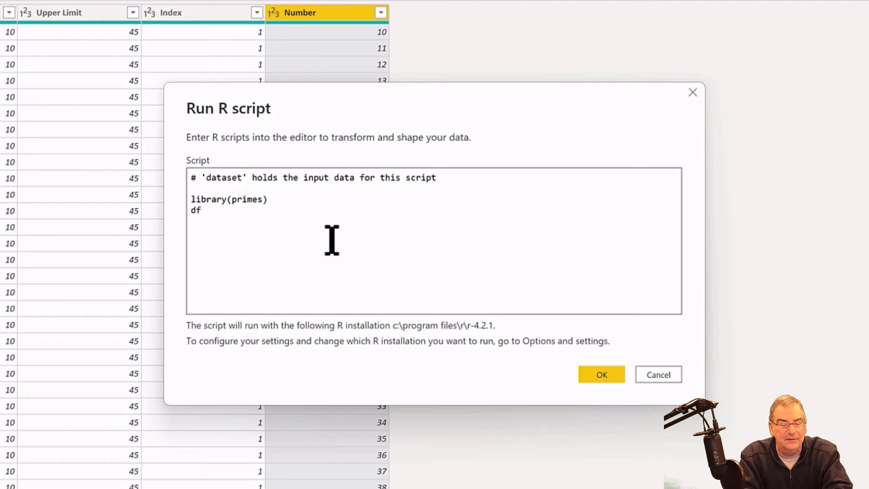
text( <- )
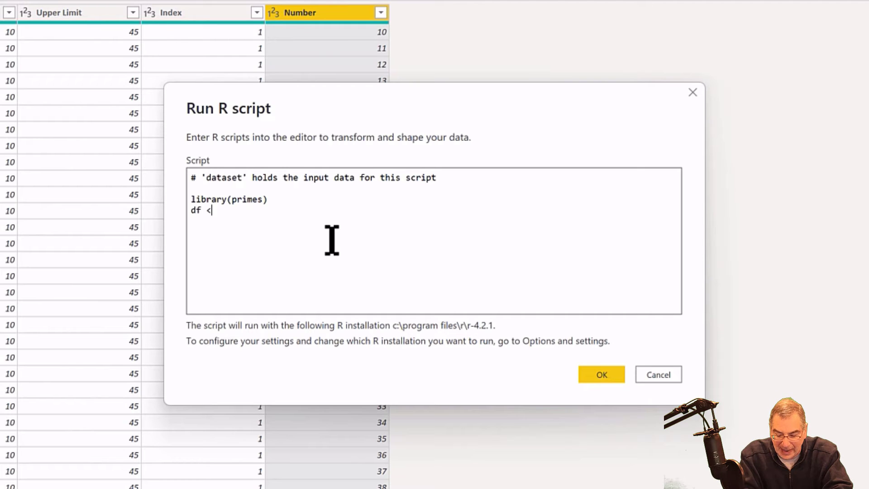
text(dataset)
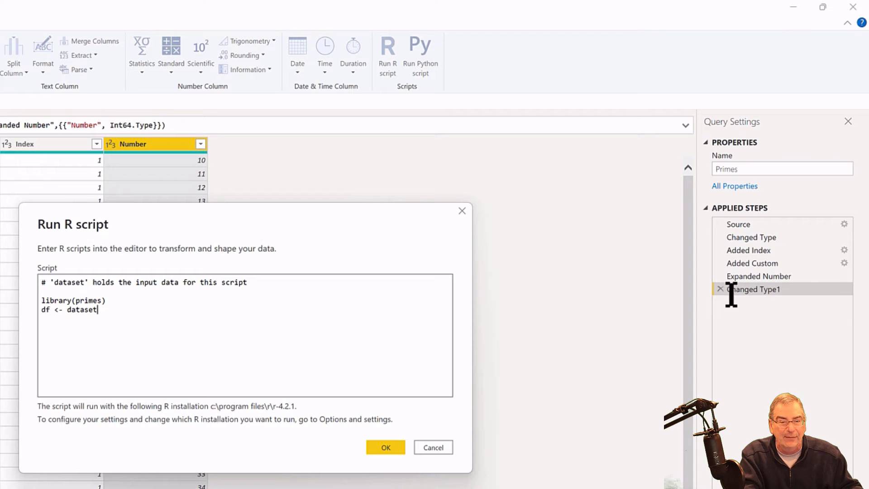
Step: Add df$isprime <- is_primes(df$Number) and a closing df line to the R script
key(Return)
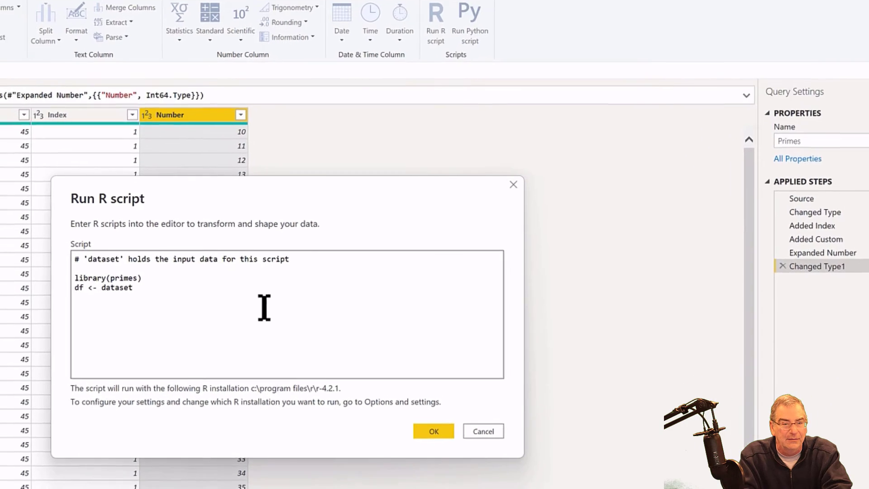
text(df)
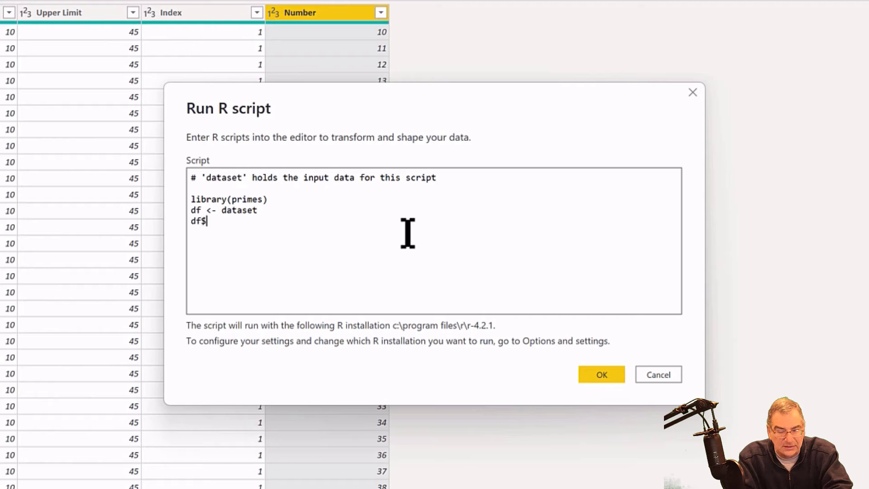
text($)
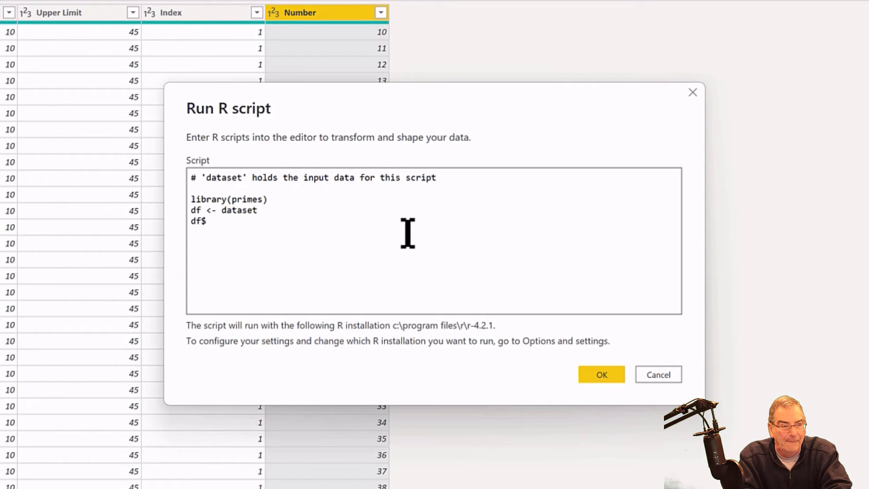
text(isspr)
key(BackSpace)
key(BackSpace)
key(BackSpace)
key(BackSpace)
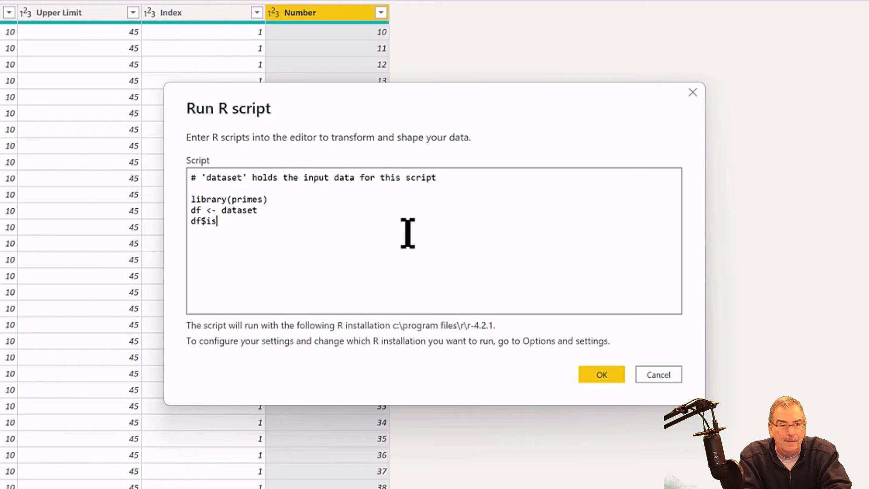
text(sprime)
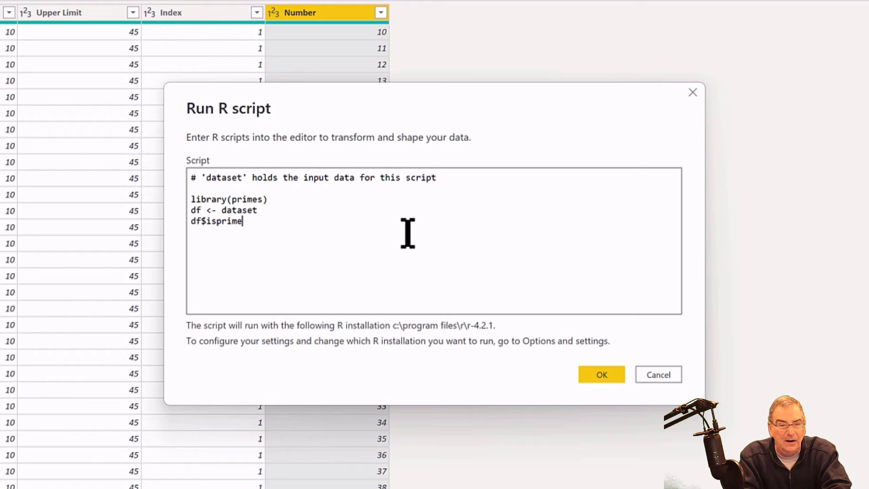
text( <- )
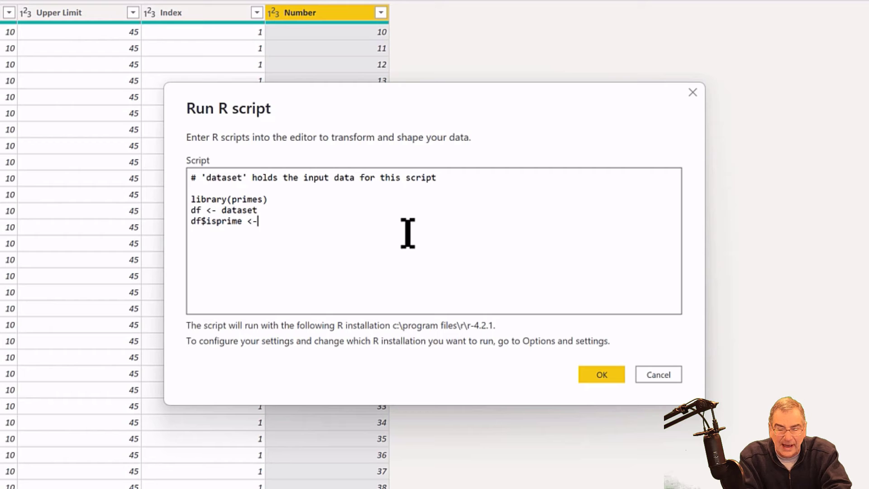
text(is)
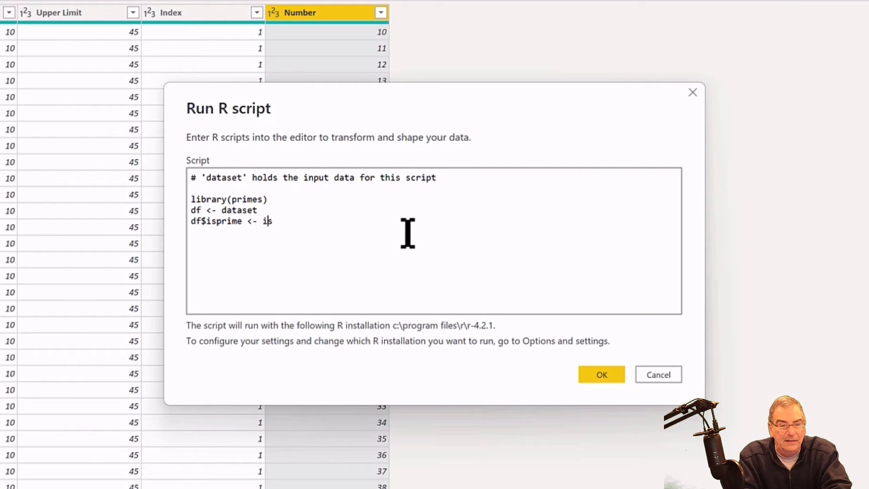
text(_prim)
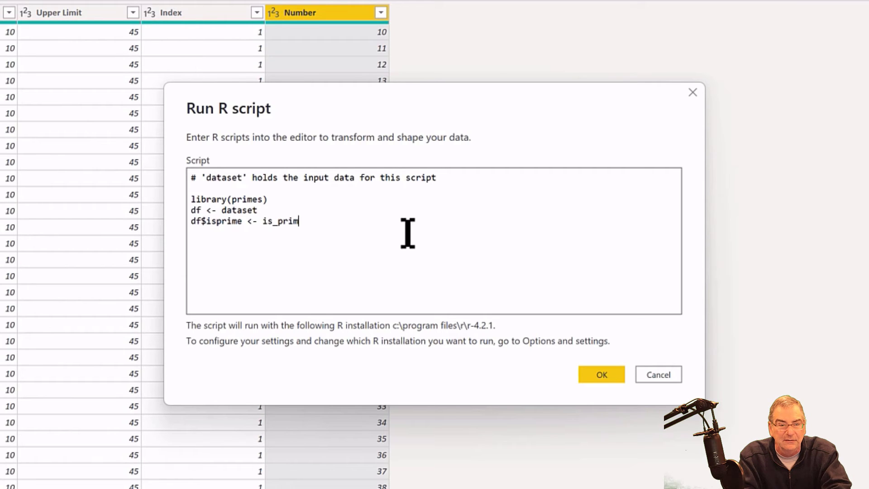
text(es)
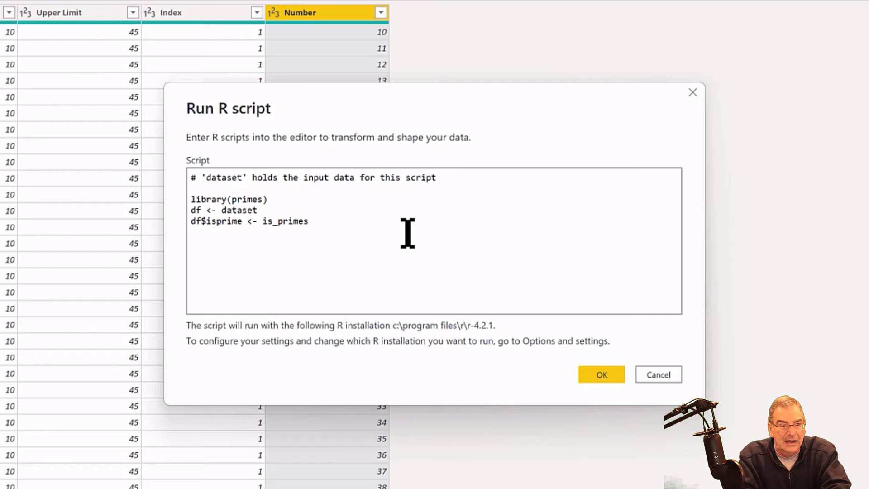
text((df)
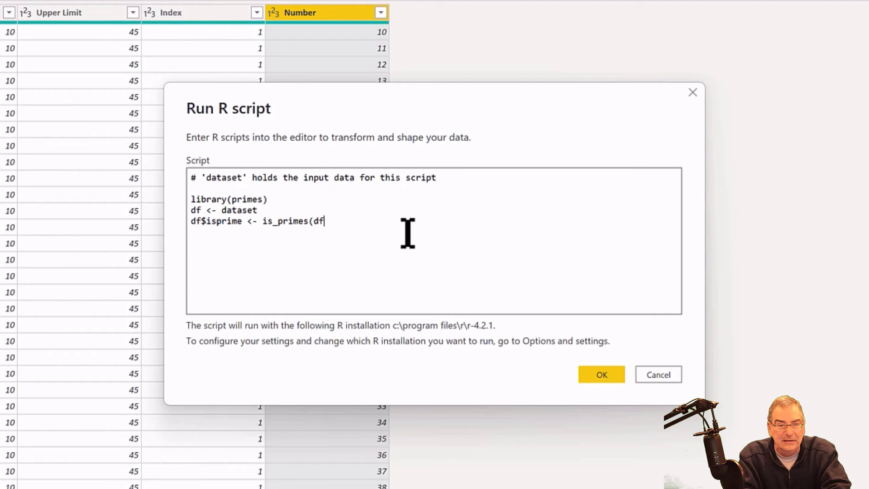
text($)
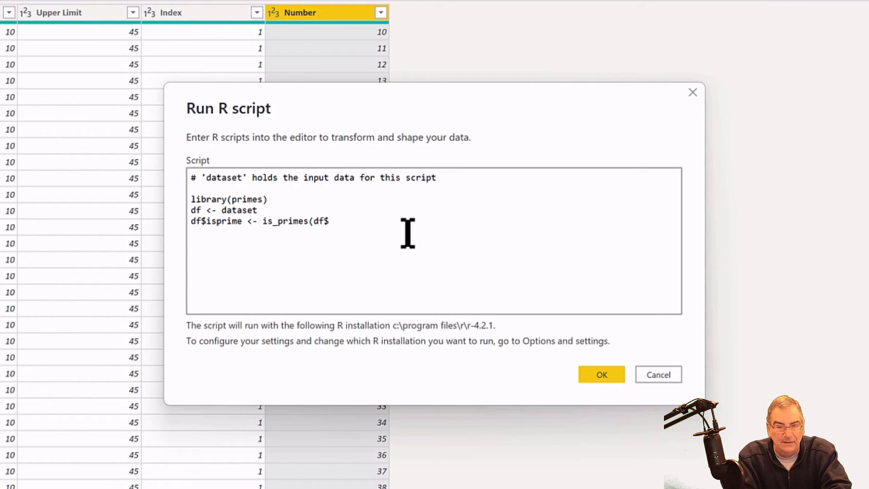
text(num)
key(BackSpace)
key(BackSpace)
key(BackSpace)
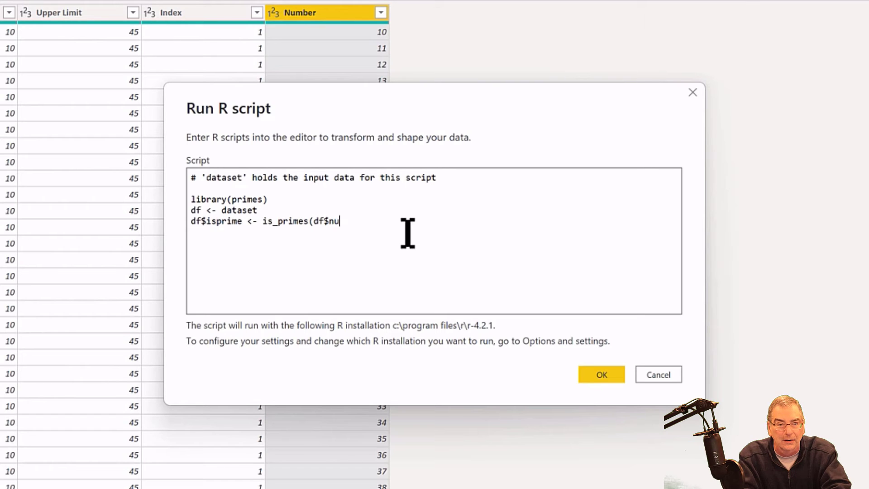
text(Number))
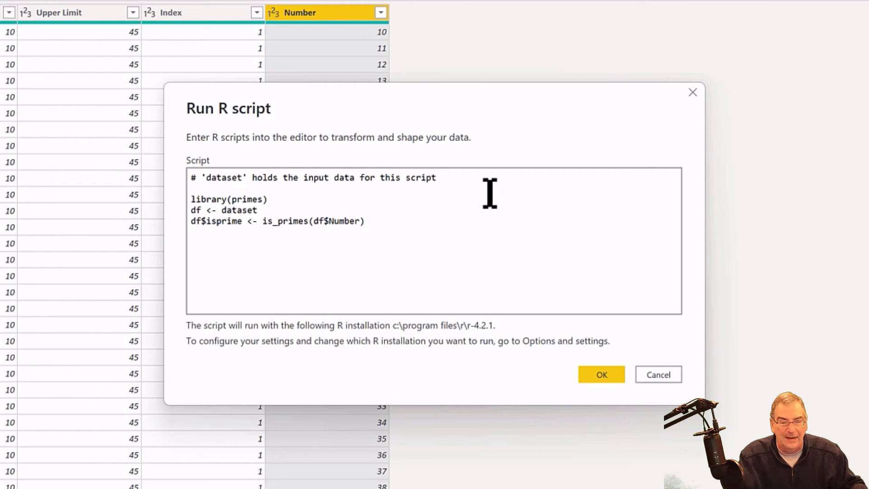
key(Return)
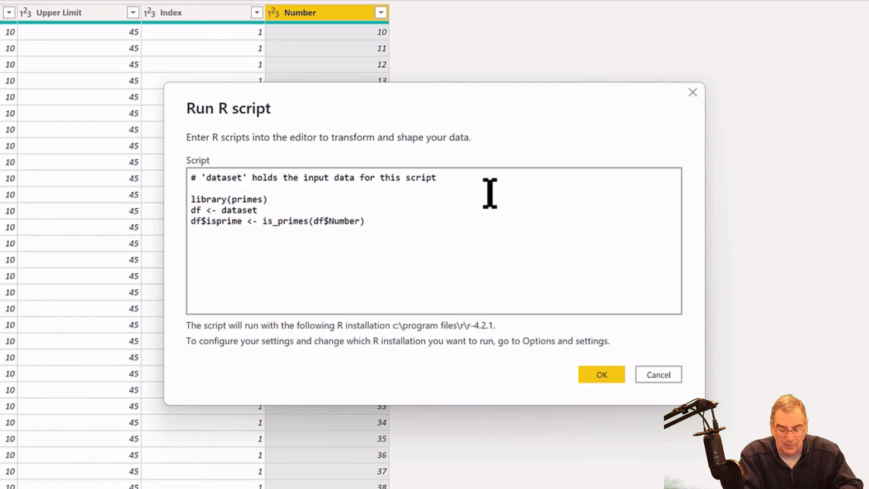
text(df)
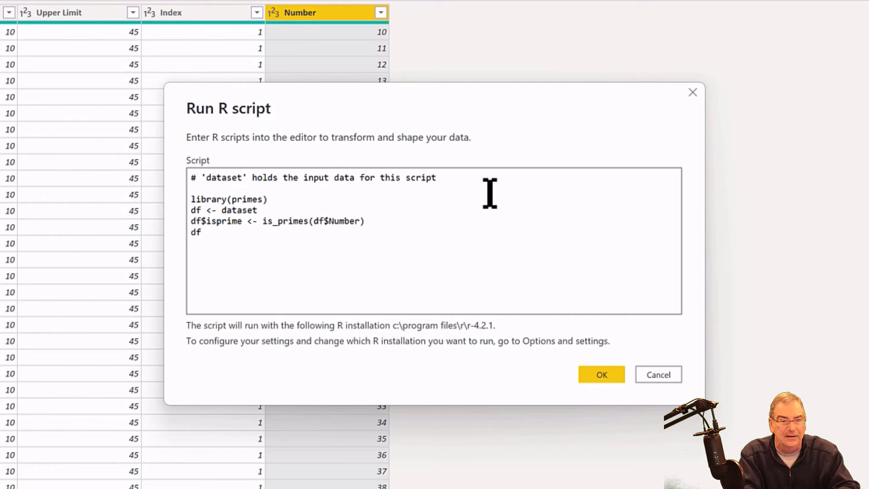
Step: Run the R script, then filter isprime to TRUE only so just prime numbers remain
click(604, 372)
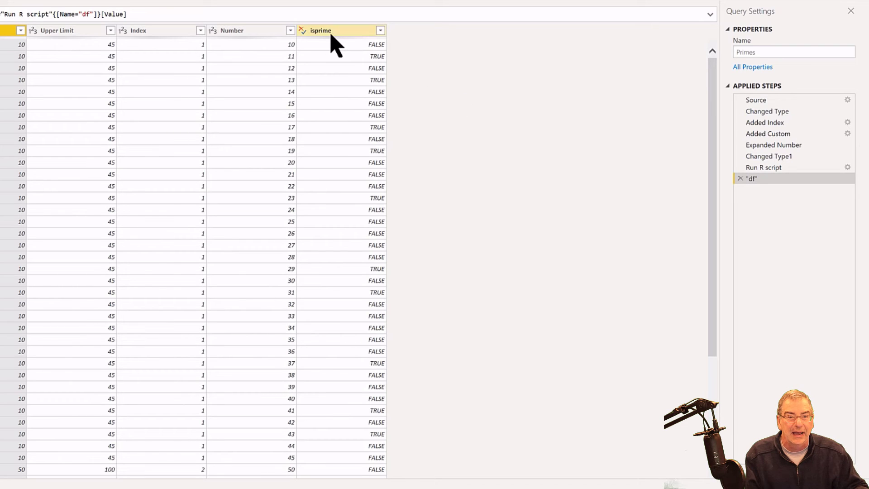
click(380, 31)
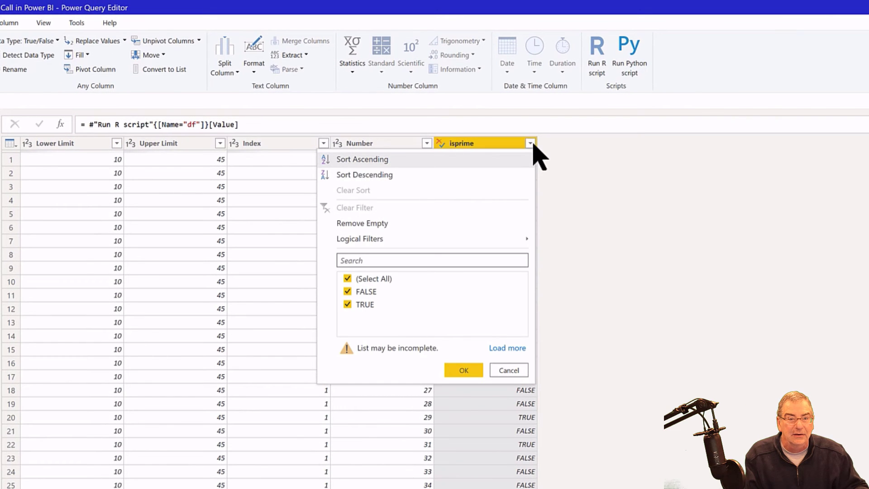
click(385, 291)
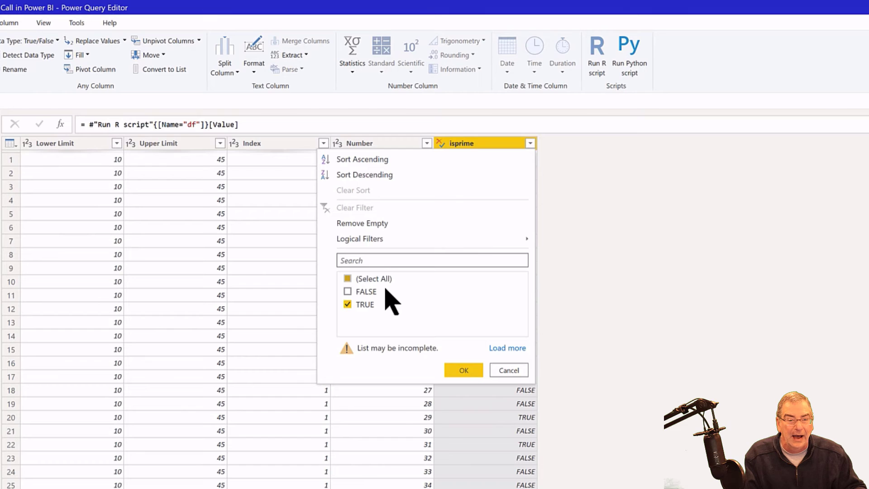
click(450, 371)
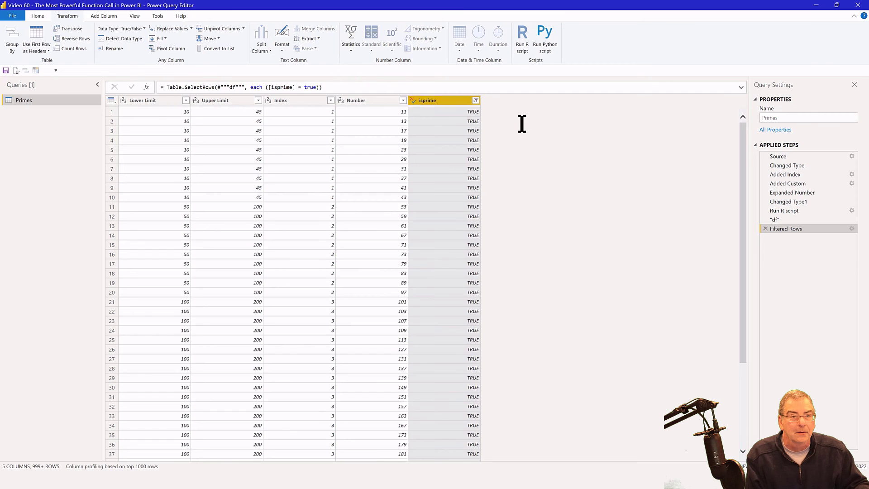
Step: Group the primes by Lower Limit and Upper Limit with a Count Rows column named Count
click(43, 17)
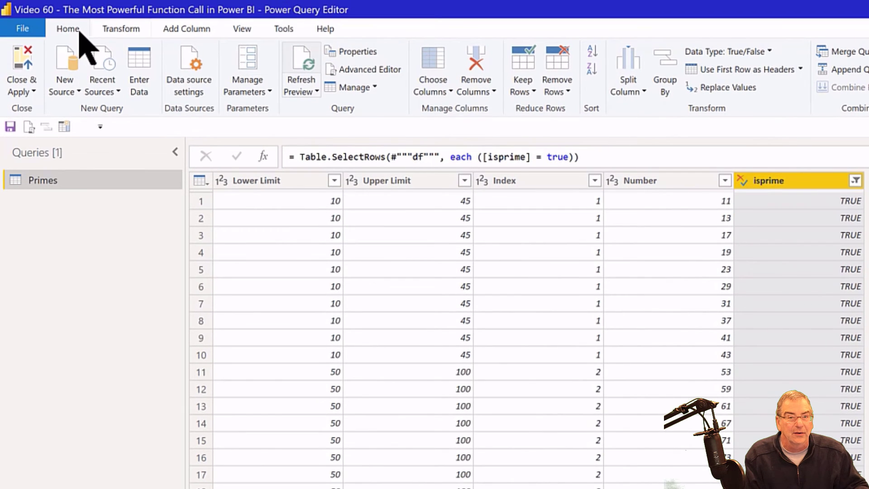
click(656, 69)
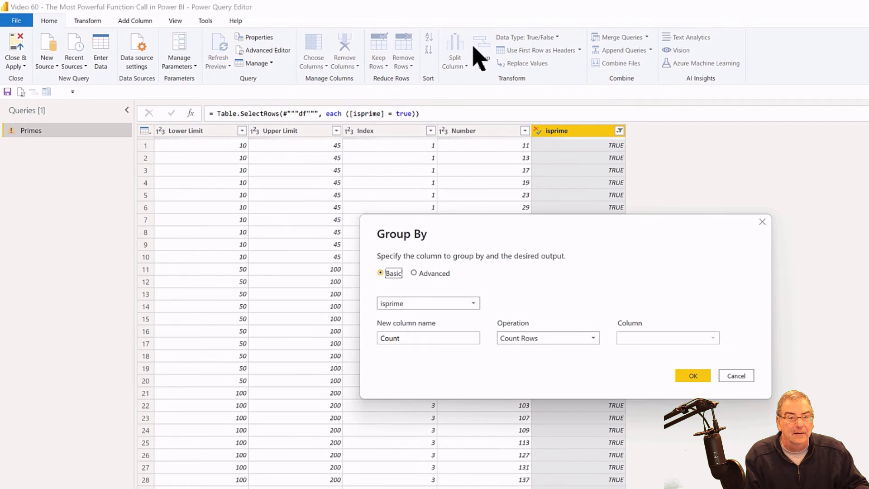
click(433, 274)
mouse_move(434, 299)
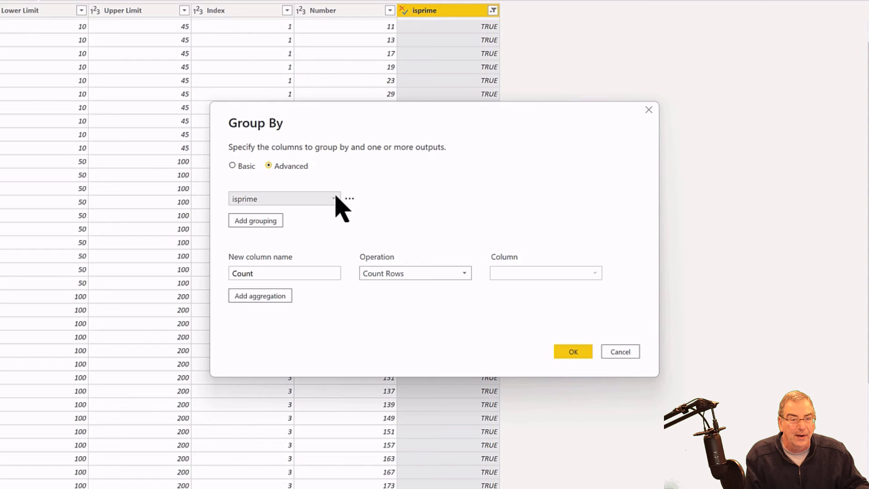
click(334, 198)
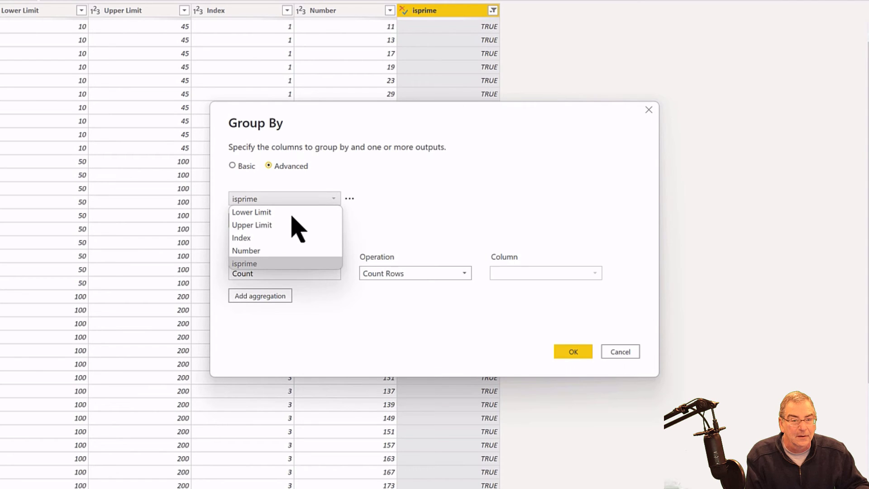
click(270, 211)
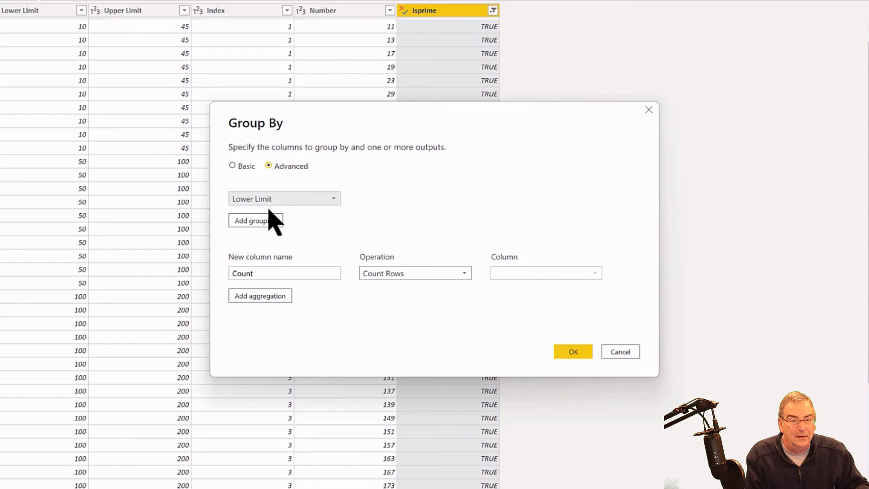
click(270, 223)
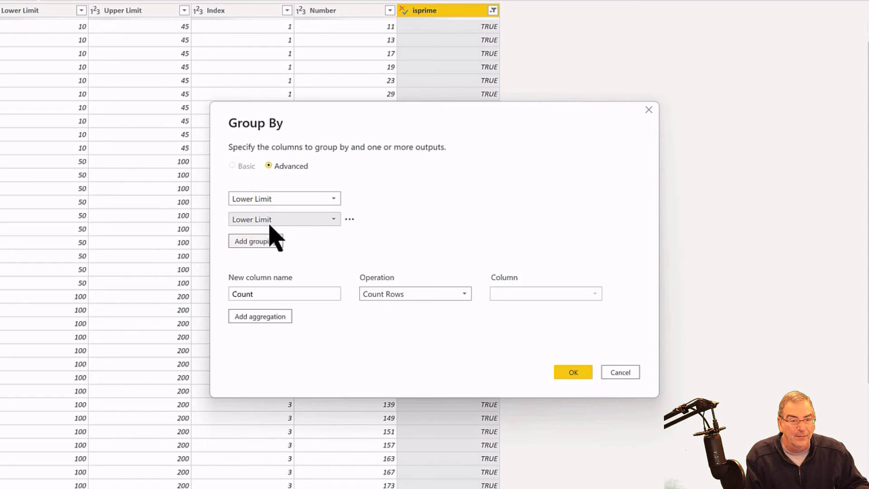
click(271, 221)
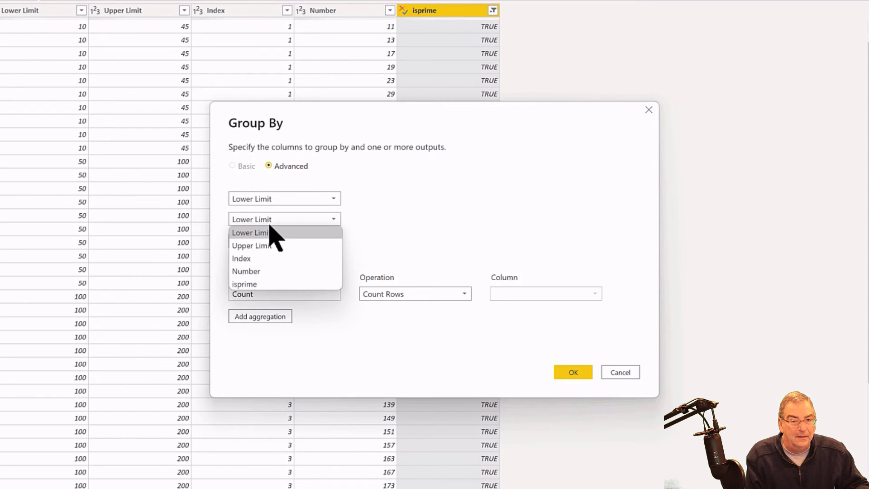
click(285, 246)
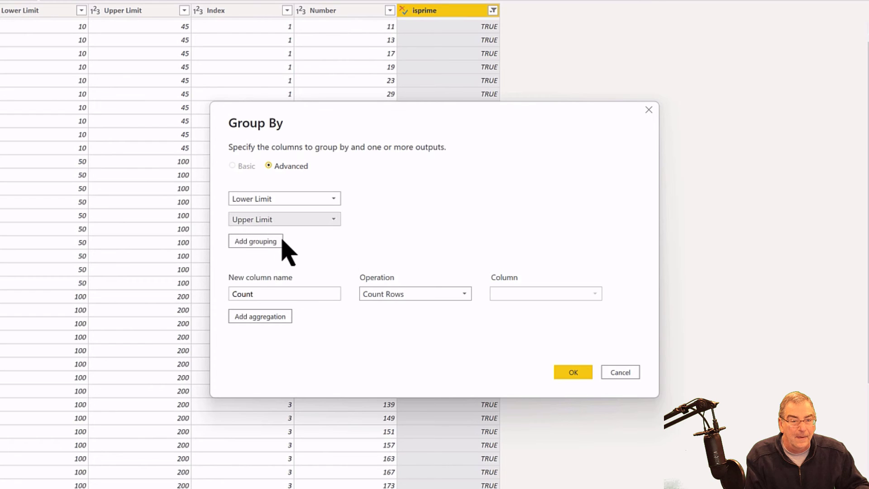
click(303, 298)
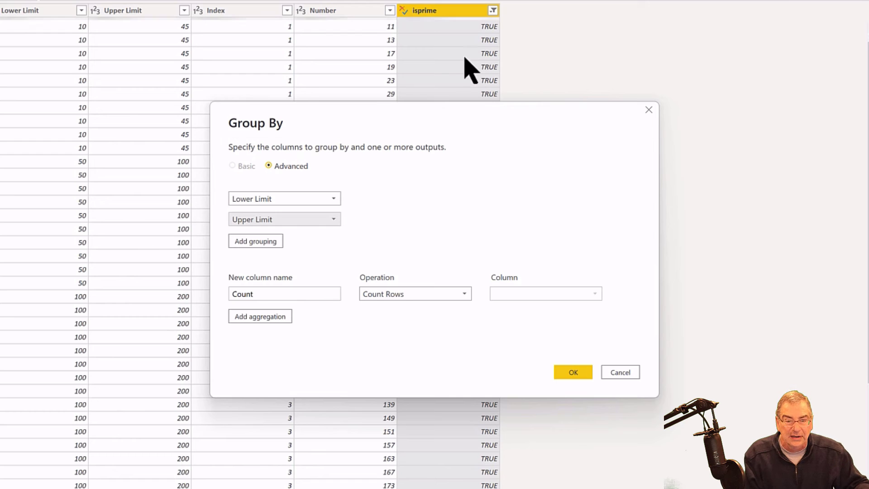
click(572, 372)
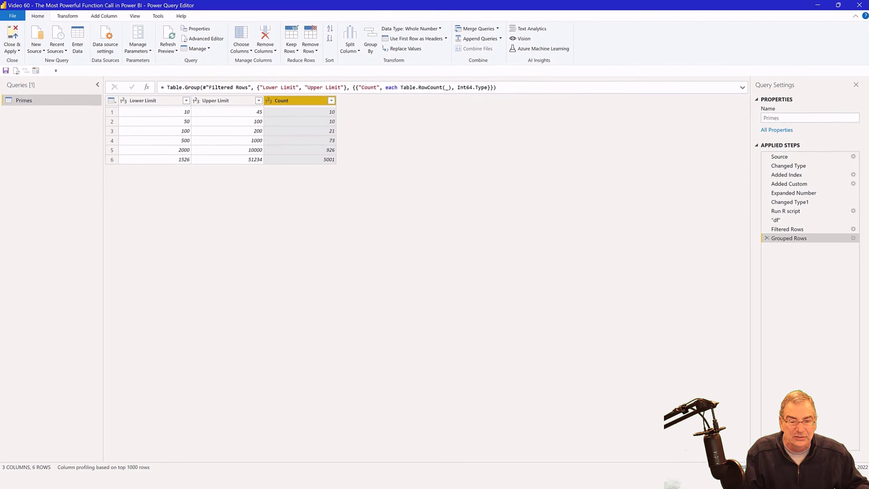
Step: Open the LinkedIn challenge post's practice file link showing expected counts 10, 10, 21, 73, 926, 5001
key(alt+Tab)
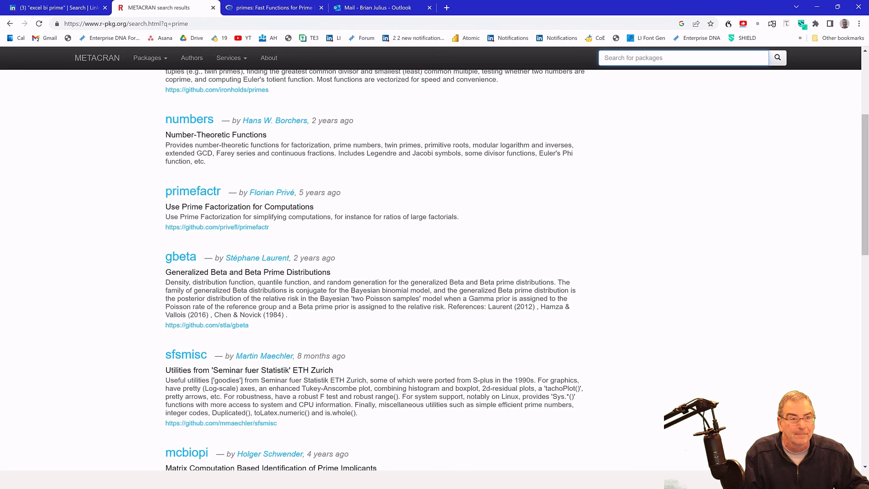
click(35, 8)
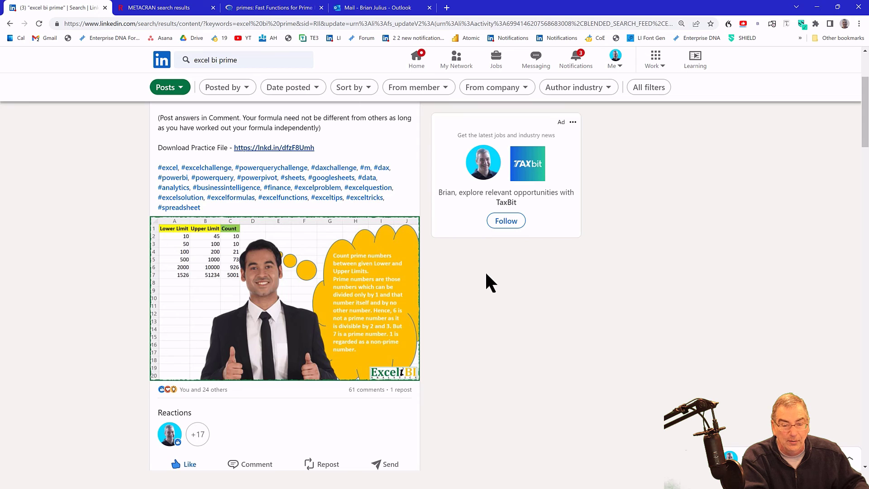
click(274, 147)
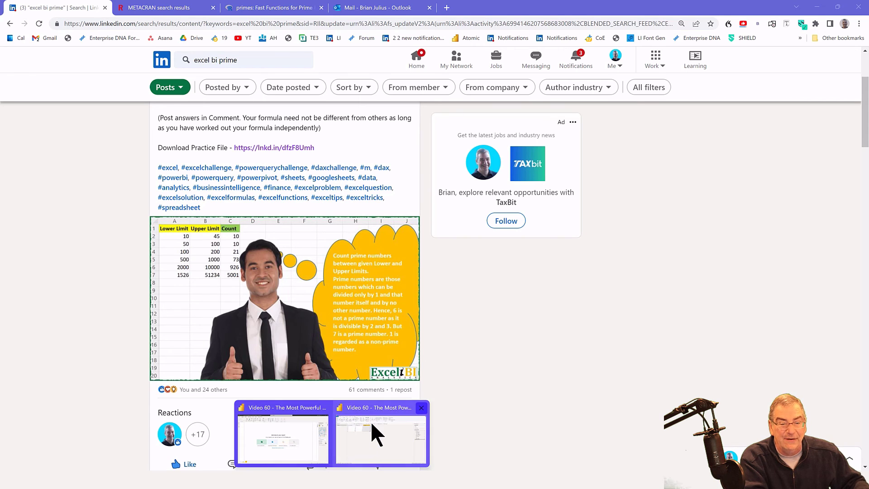
Step: Bring the Power Query Editor window with the Grouped Rows count table back to the front
click(370, 422)
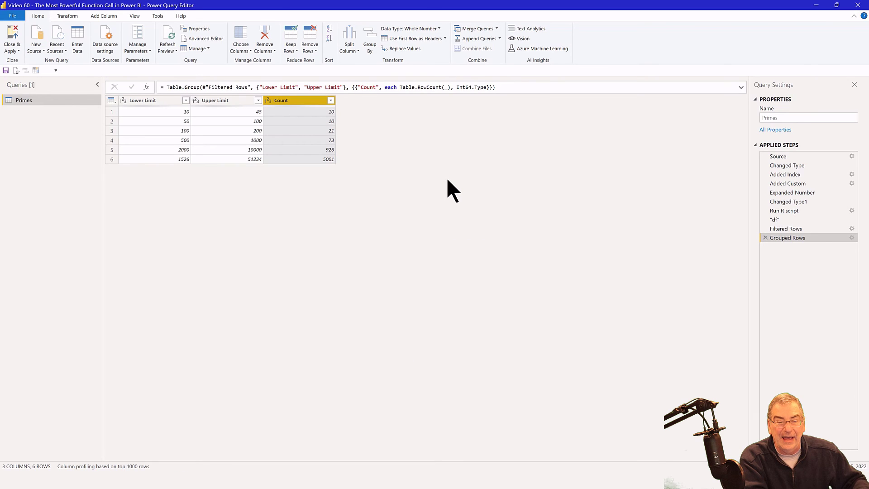